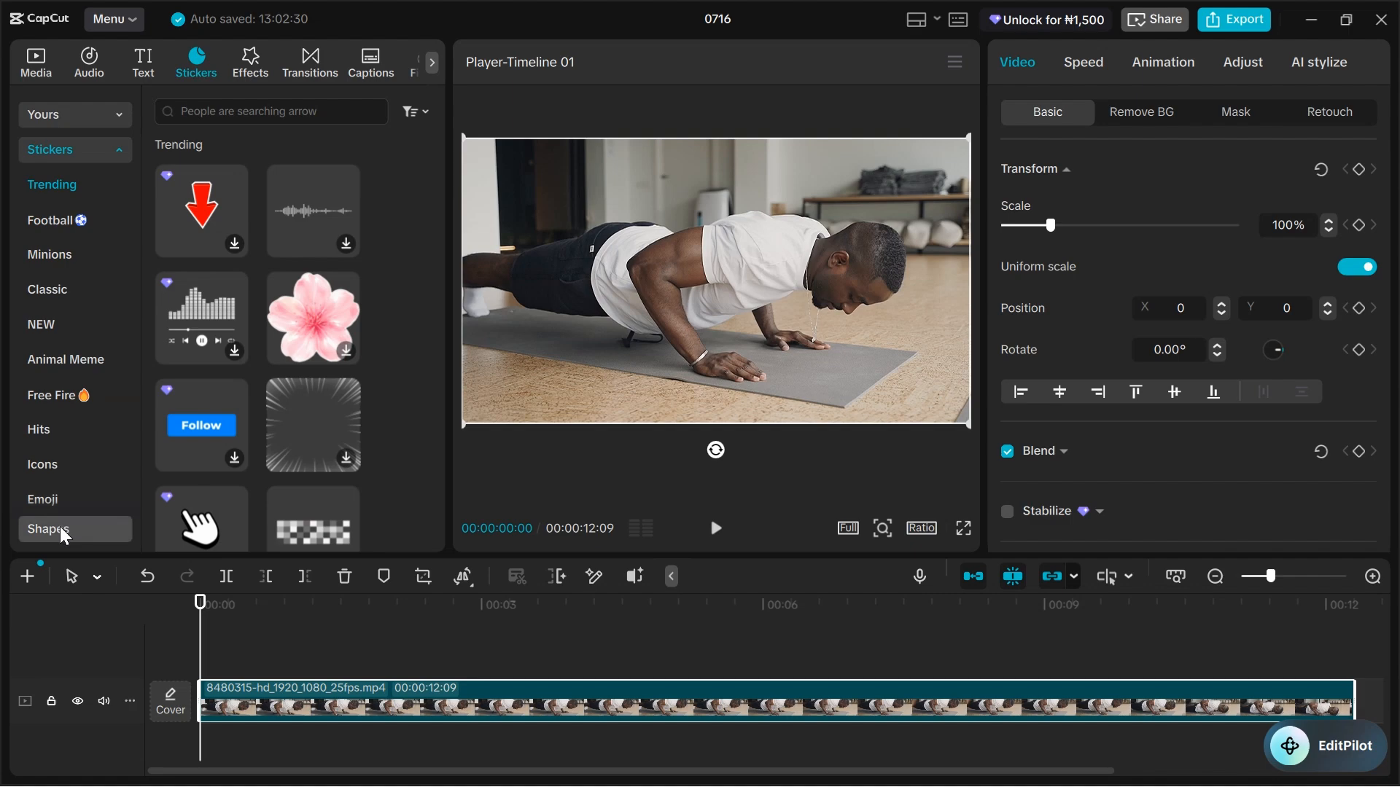
Step: Add the square shape from the Shapes stickers to the timeline
left_click(63, 531)
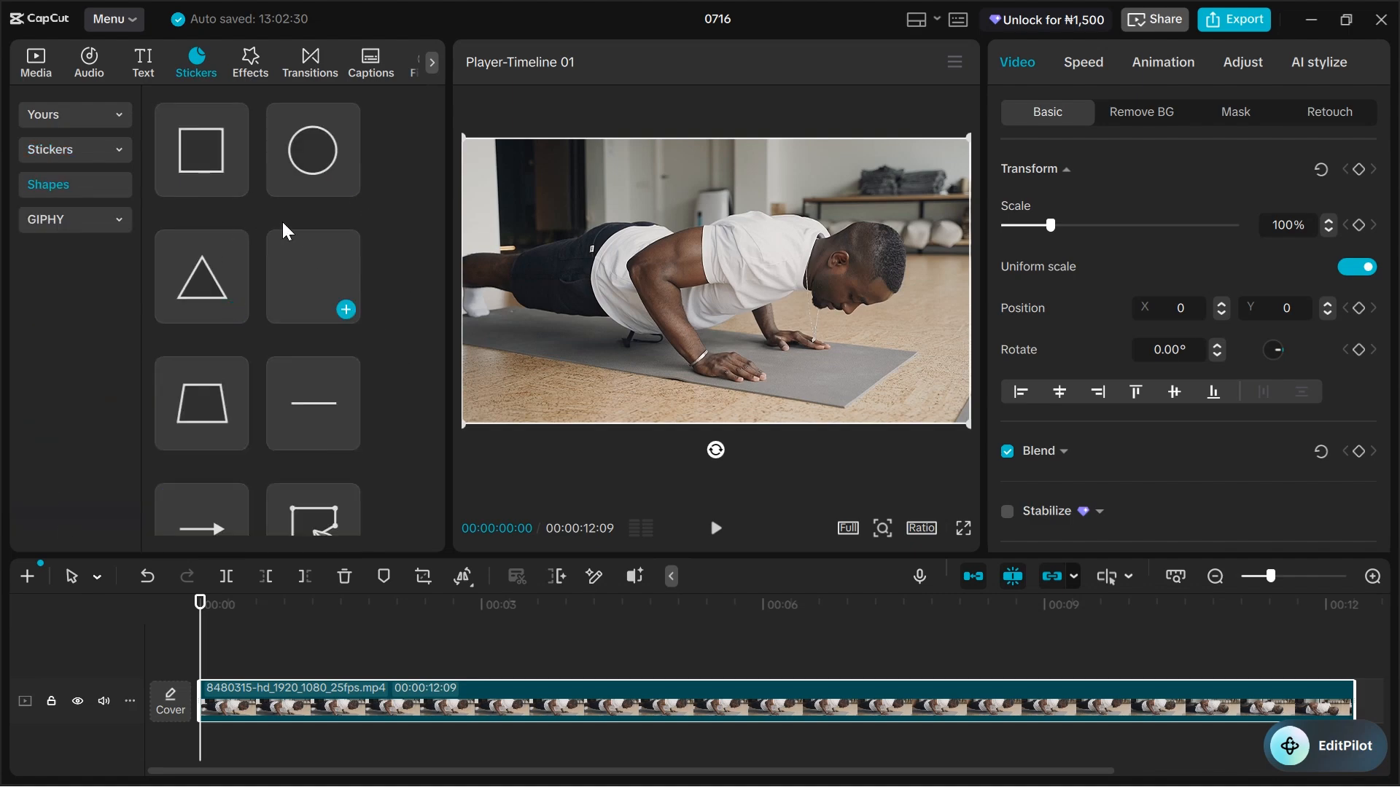
left_click(215, 161)
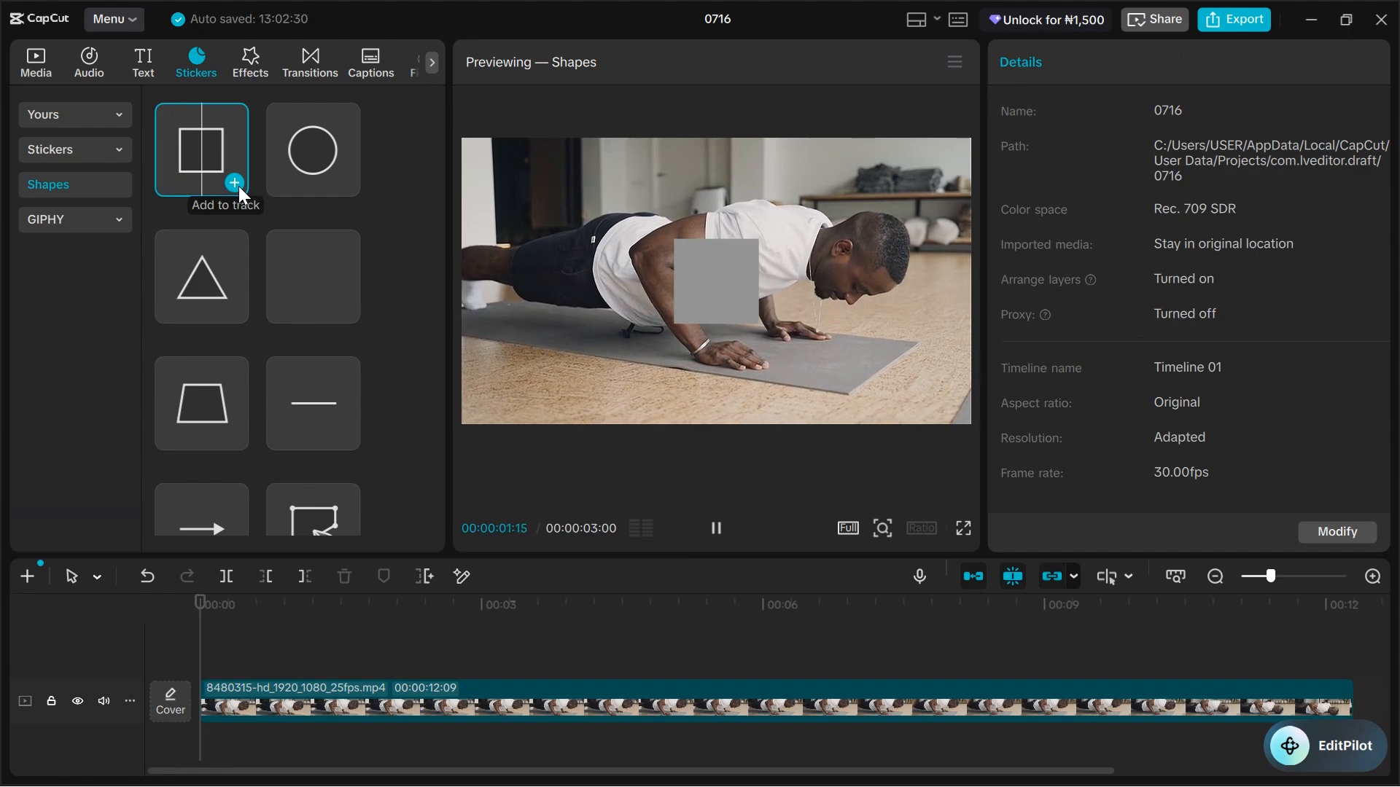
left_click(234, 183)
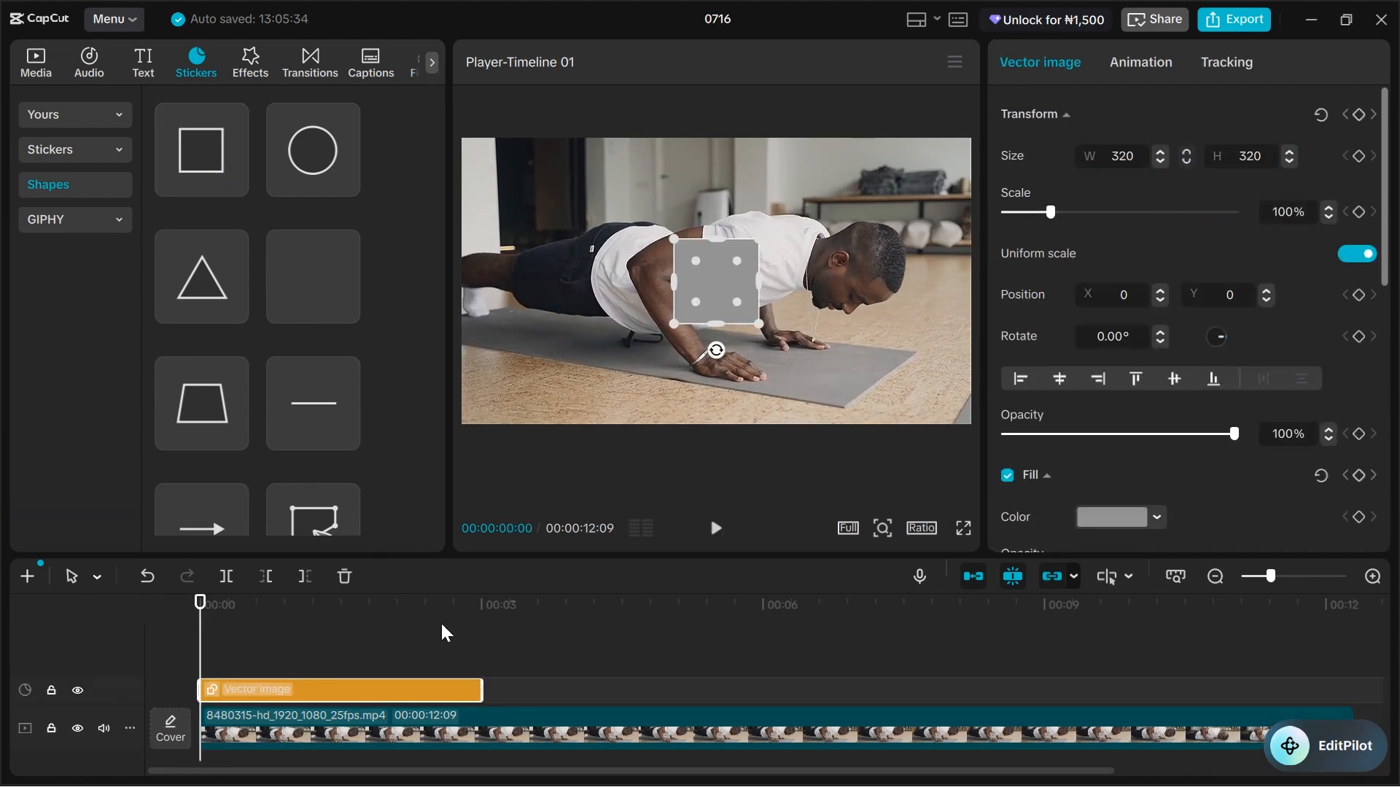
Step: Extend the square shape clip to 10 seconds and return the playhead to the start
left_click_drag(482, 689, 1139, 689)
left_click(1136, 661)
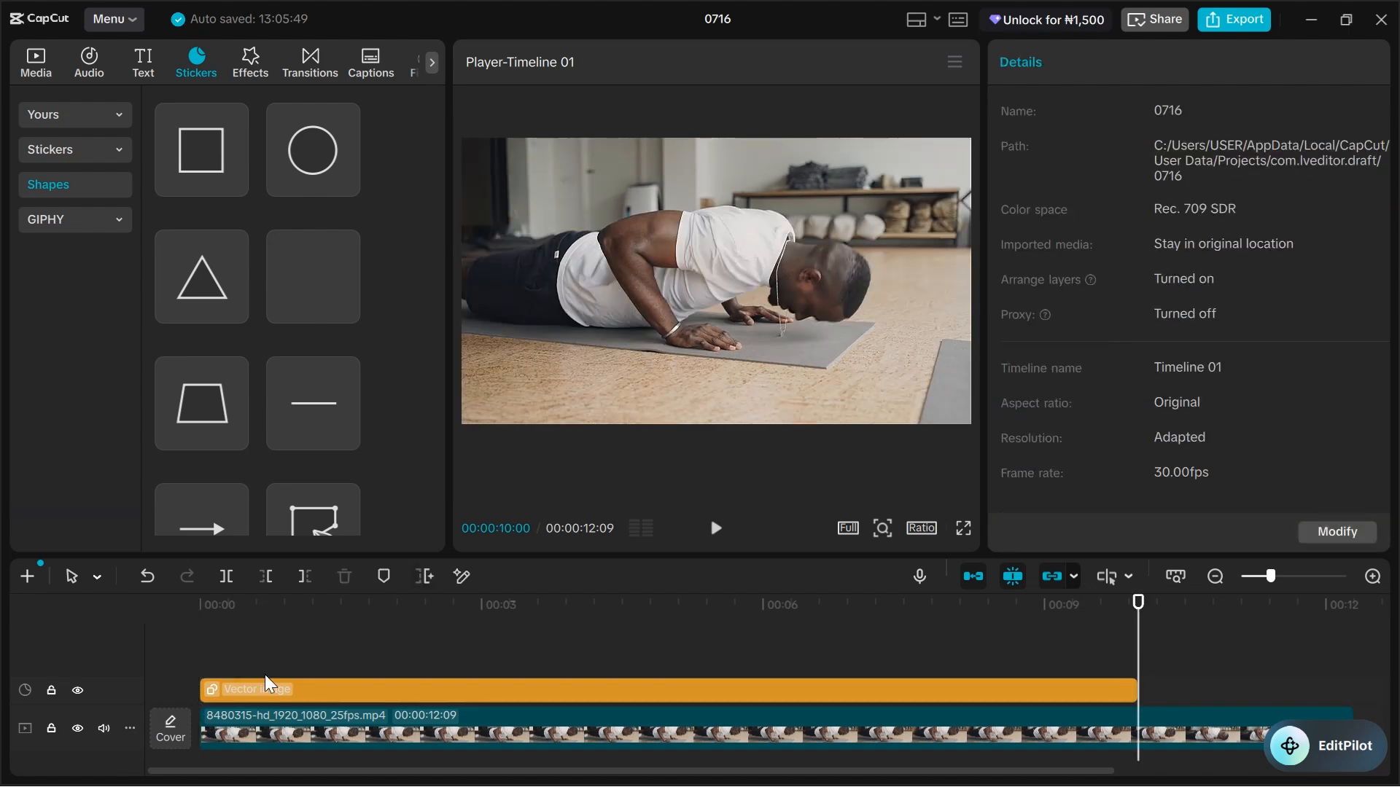
left_click(183, 689)
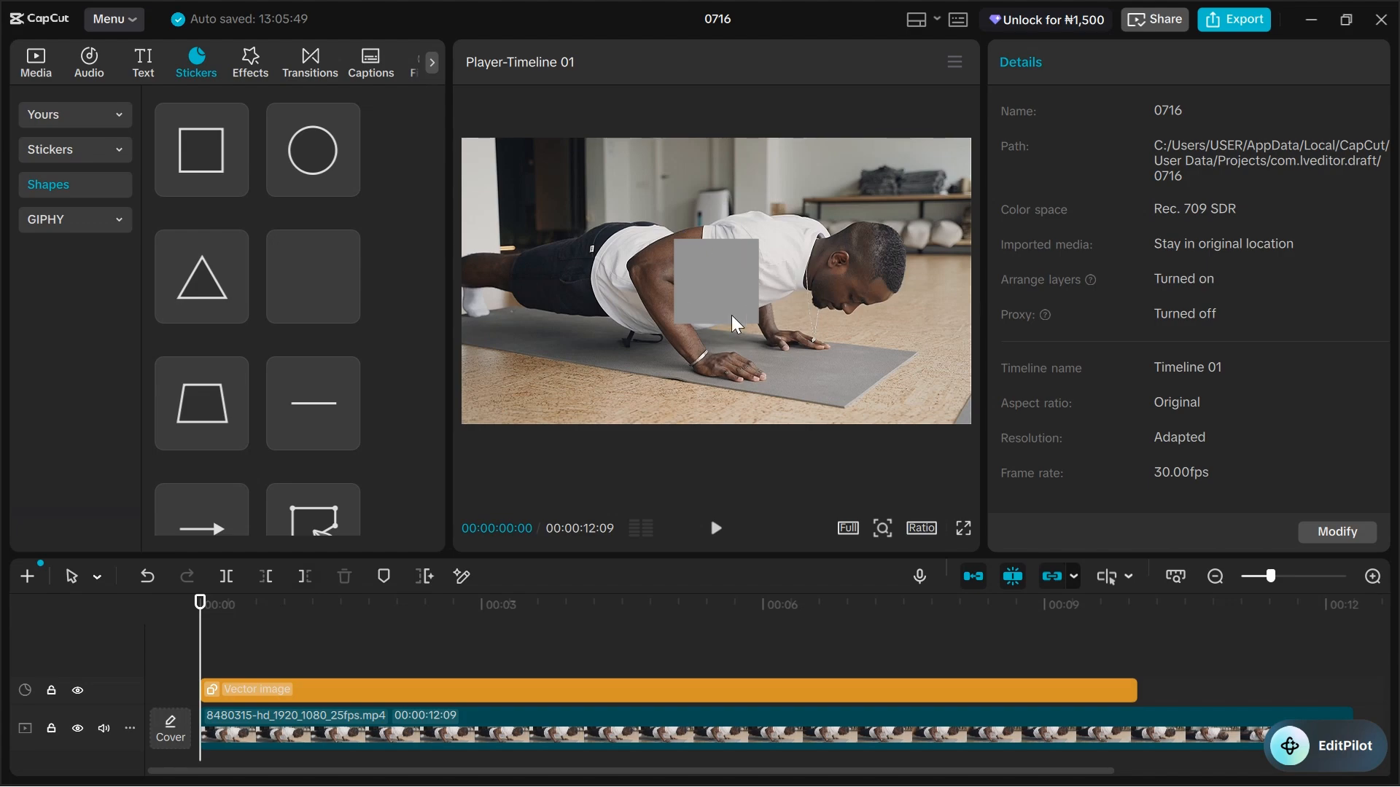
Step: Set the square's solid fill color to hex 2C2A2A
left_click(302, 698)
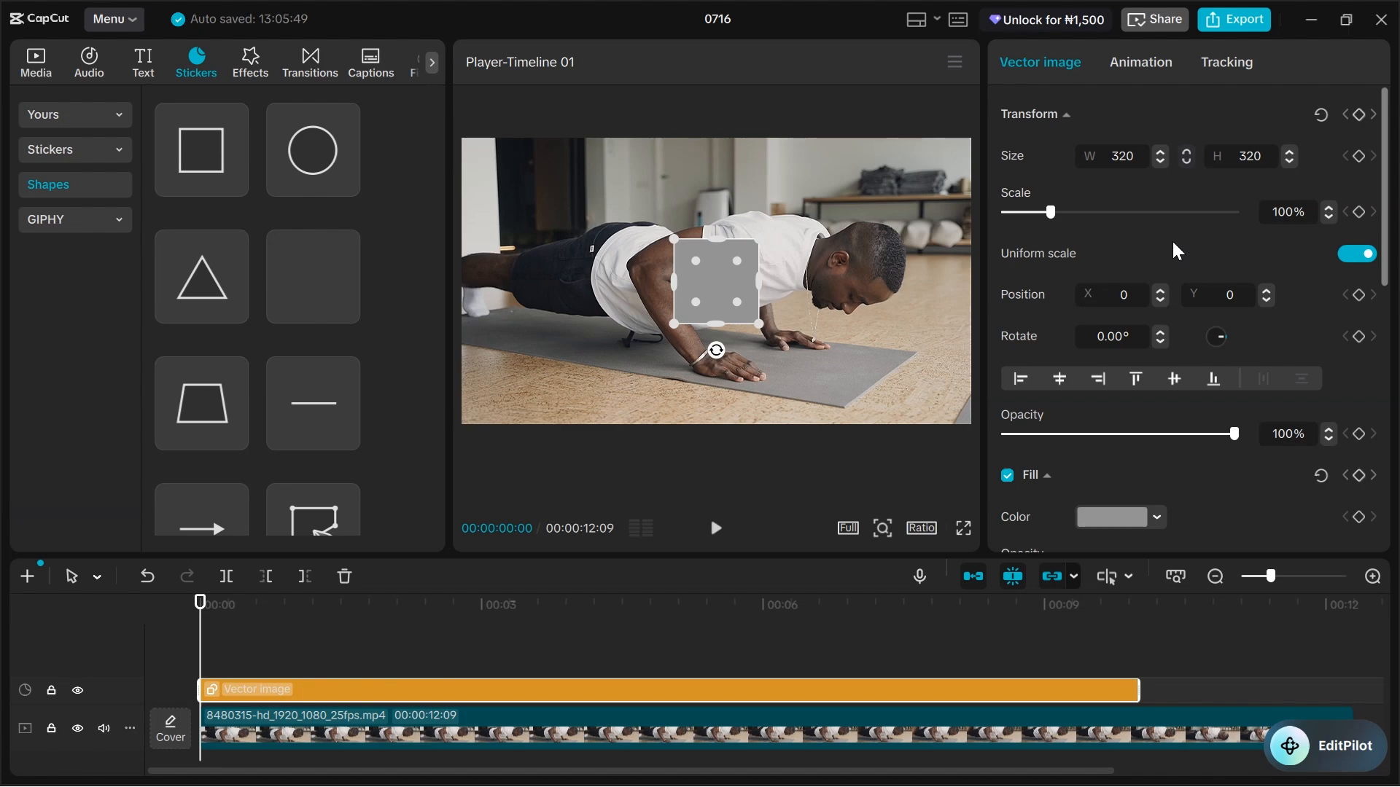
scroll(1176, 251, "down", 2)
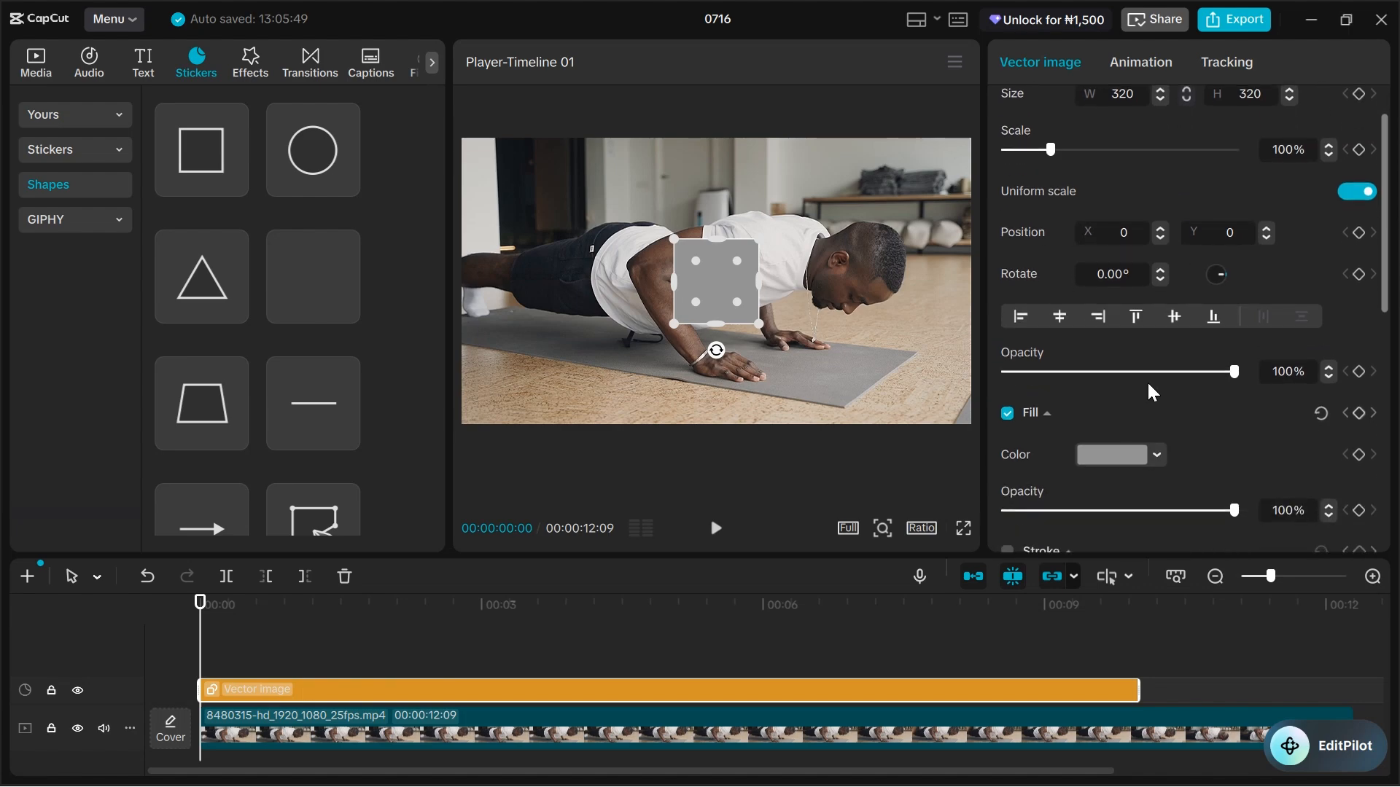
left_click(1129, 461)
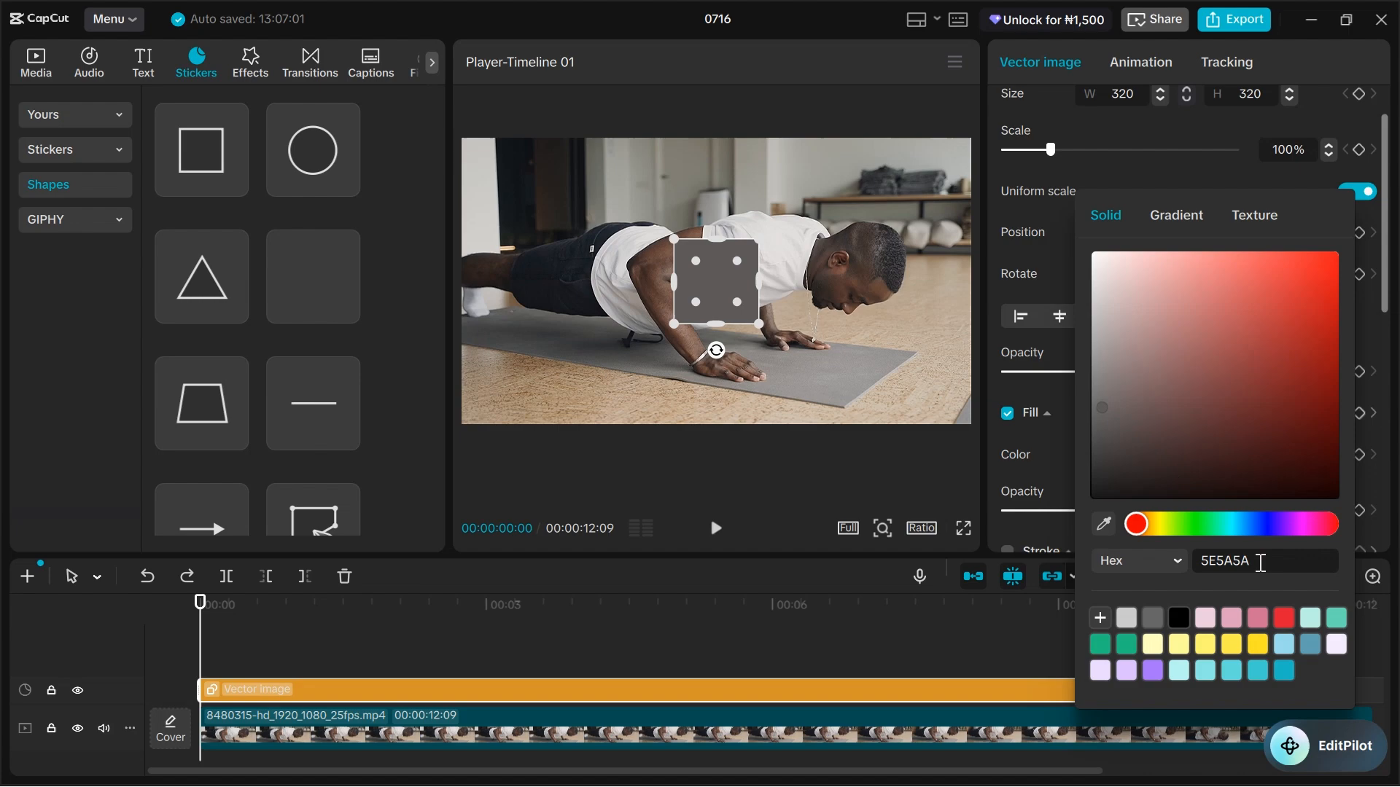
left_click(1261, 563)
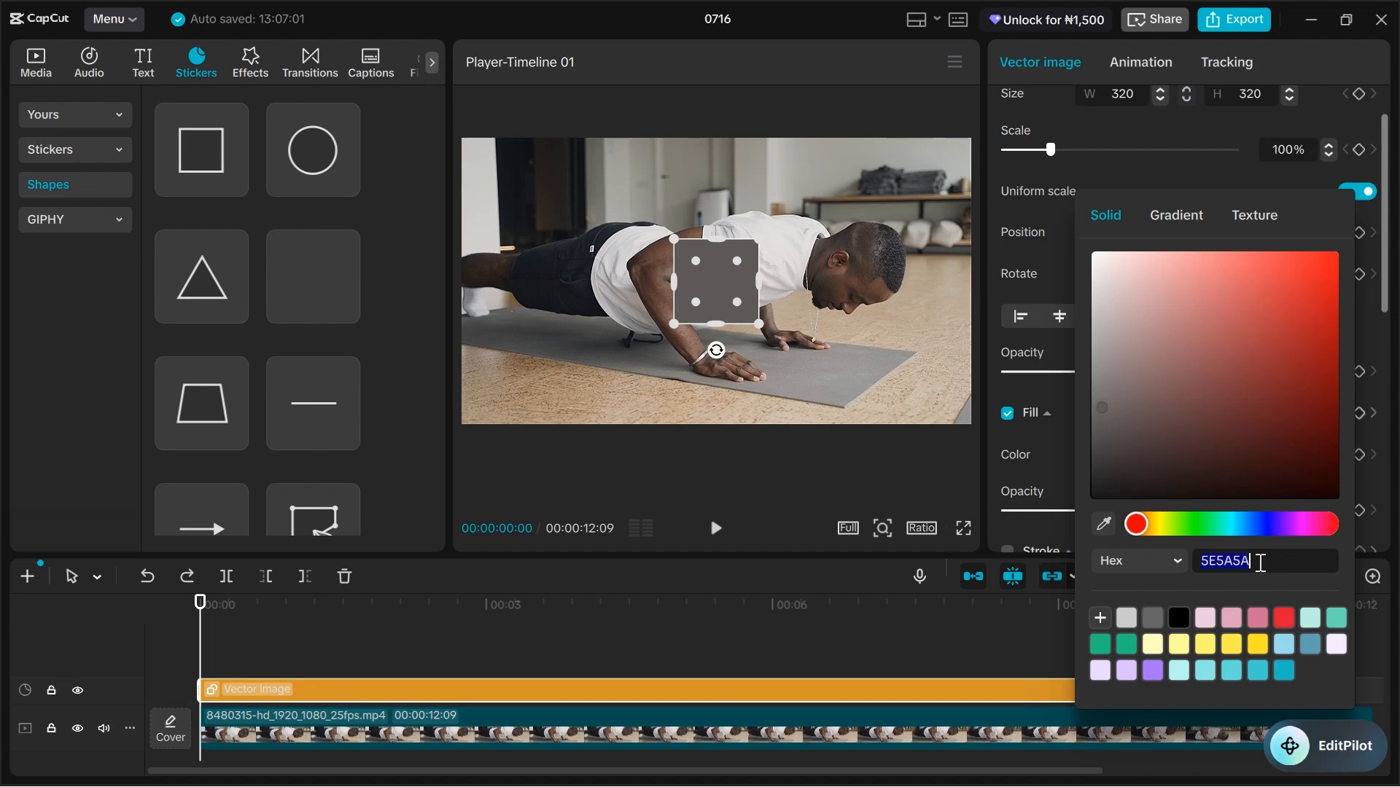
type("2C2A2A")
left_click(1305, 184)
Step: Enable the corner radius on the square and set it to 10
scroll(1305, 183, "down", 10)
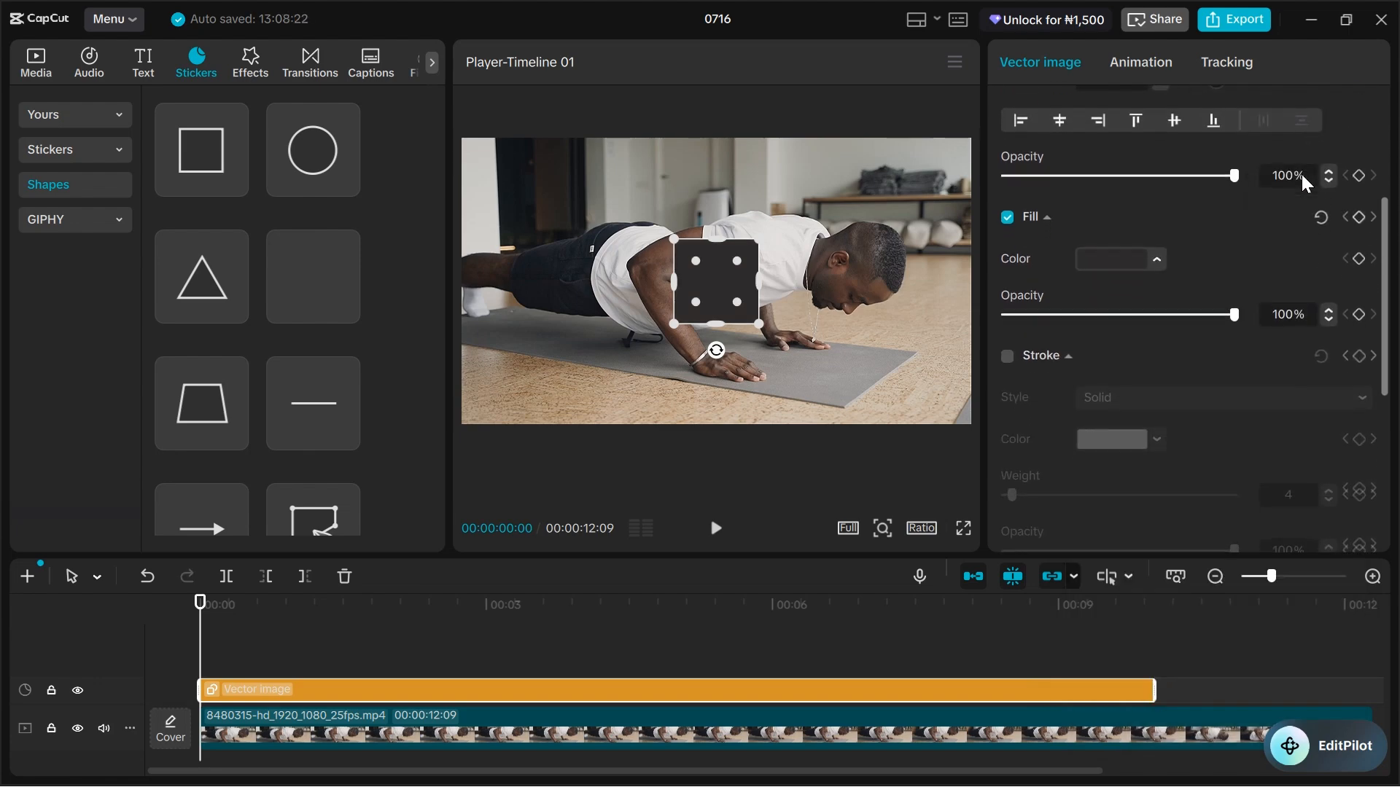
scroll(1305, 184, "down", 2)
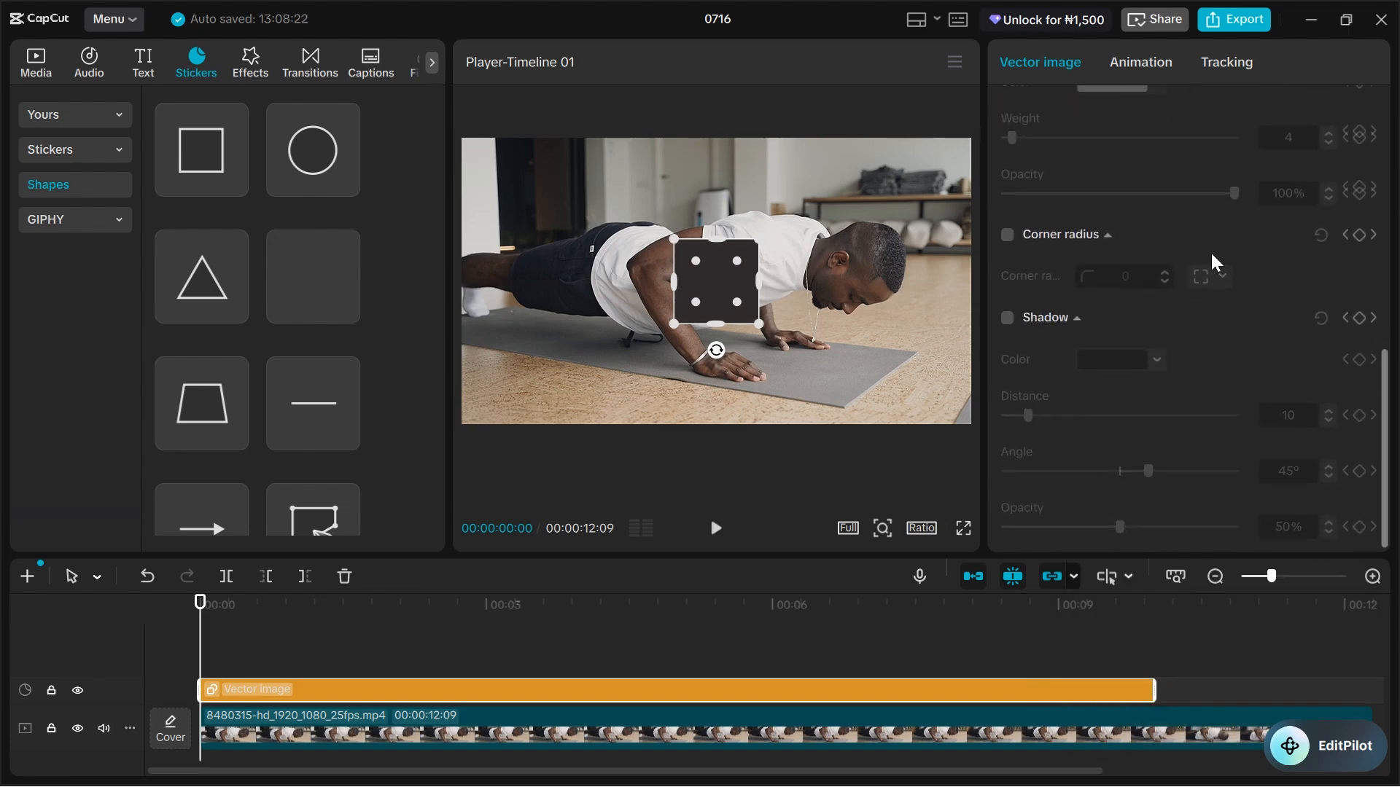
left_click(1007, 234)
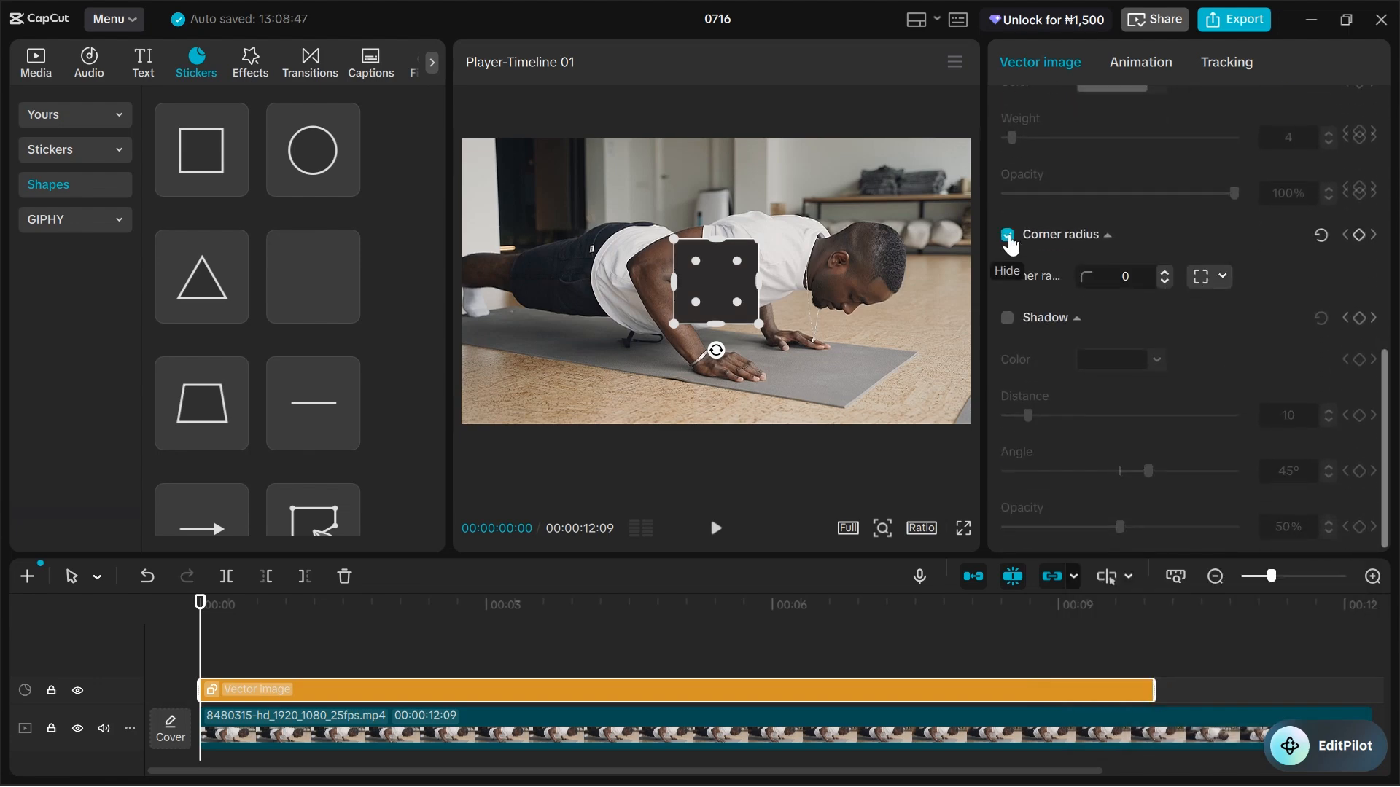
left_click(1165, 272)
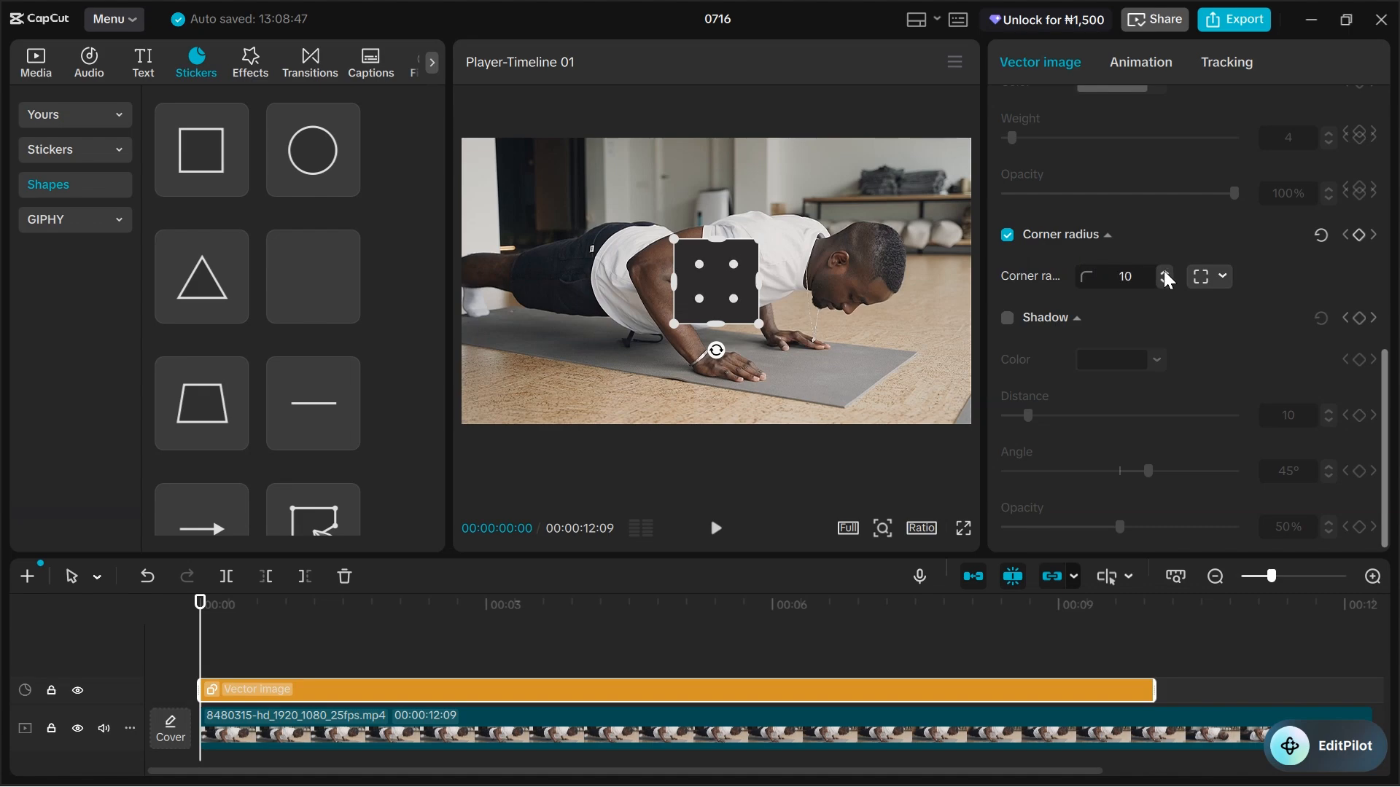
Step: Resize the square into a thin bar with a width of 1043 and a height of 55
scroll(1276, 296, "up", 10)
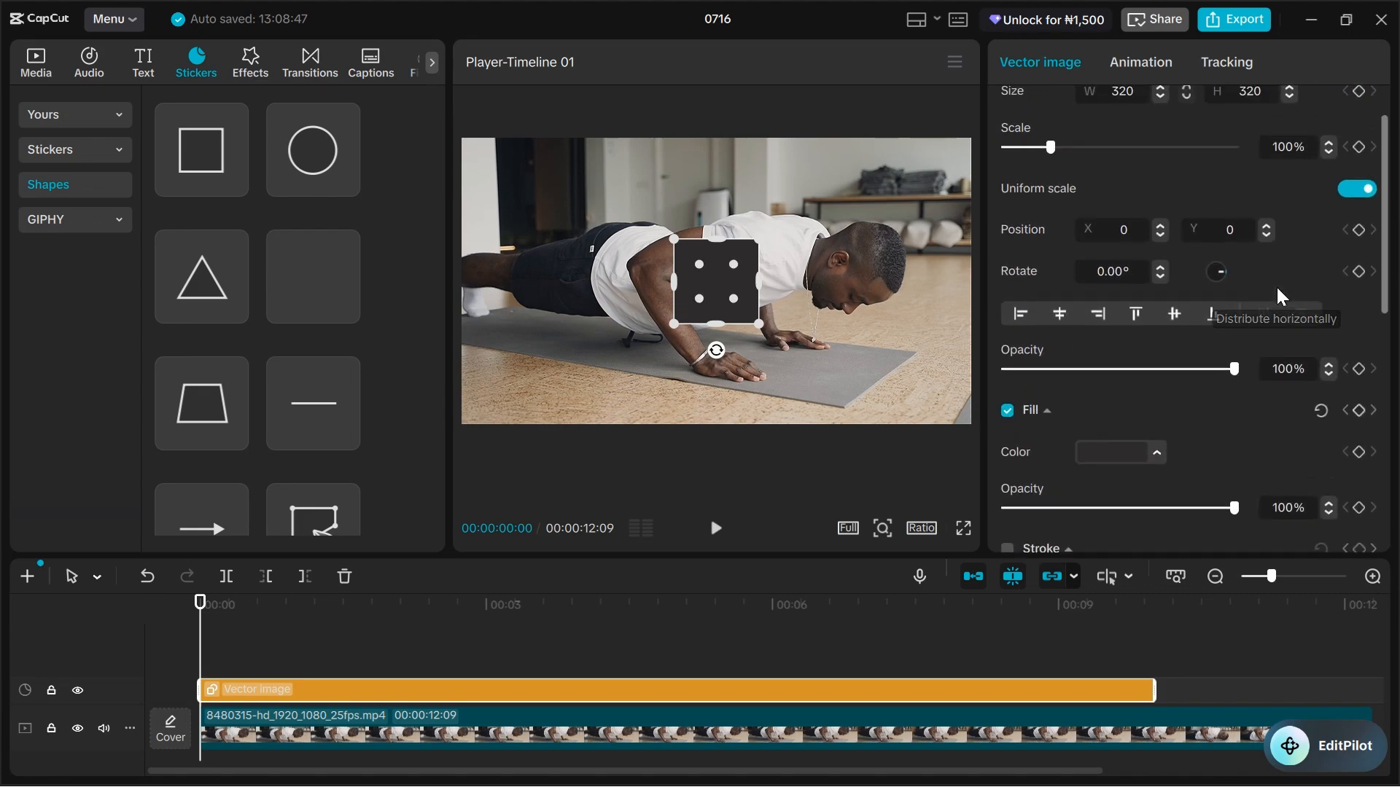
scroll(1277, 295, "up", 2)
left_click_drag(673, 285, 590, 315)
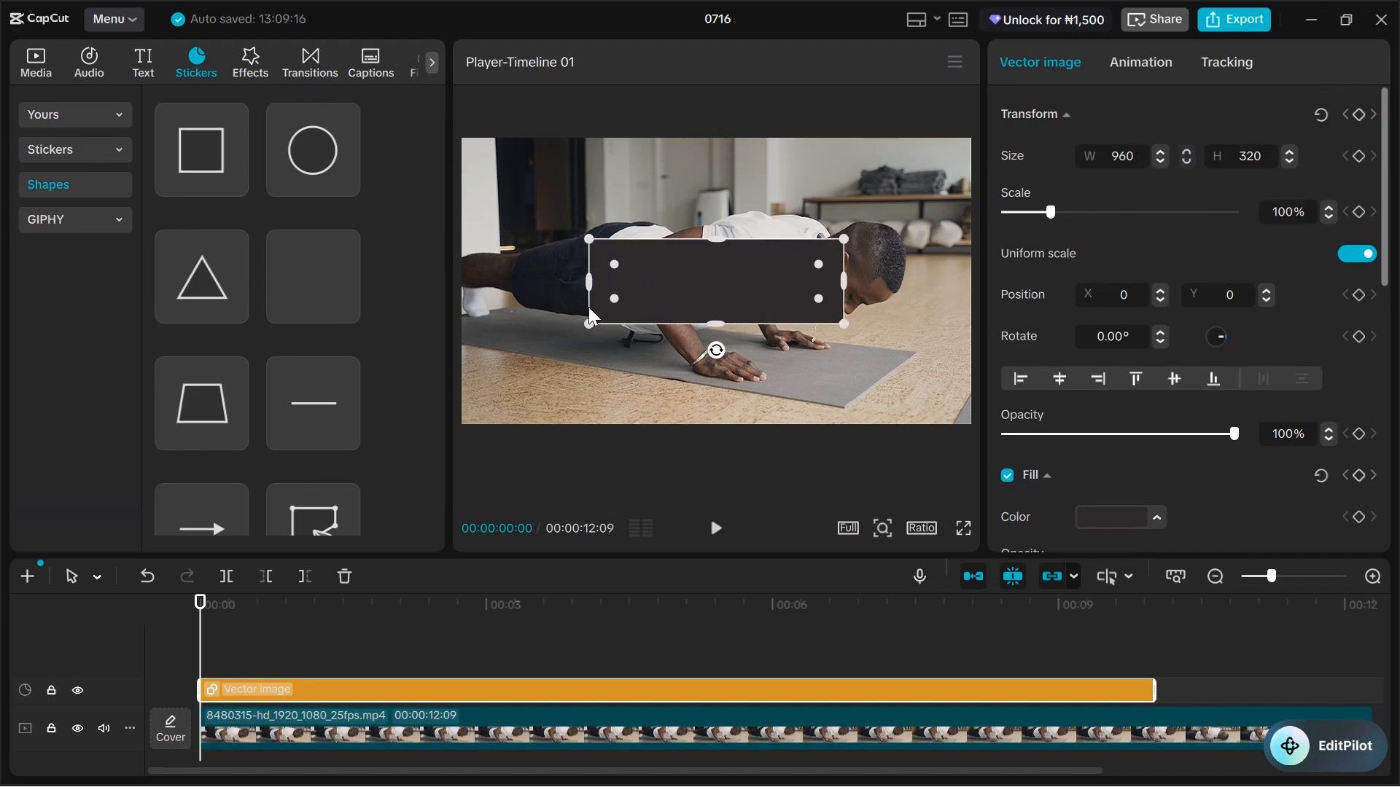
left_click(1131, 156)
type("1040")
left_click(1257, 155)
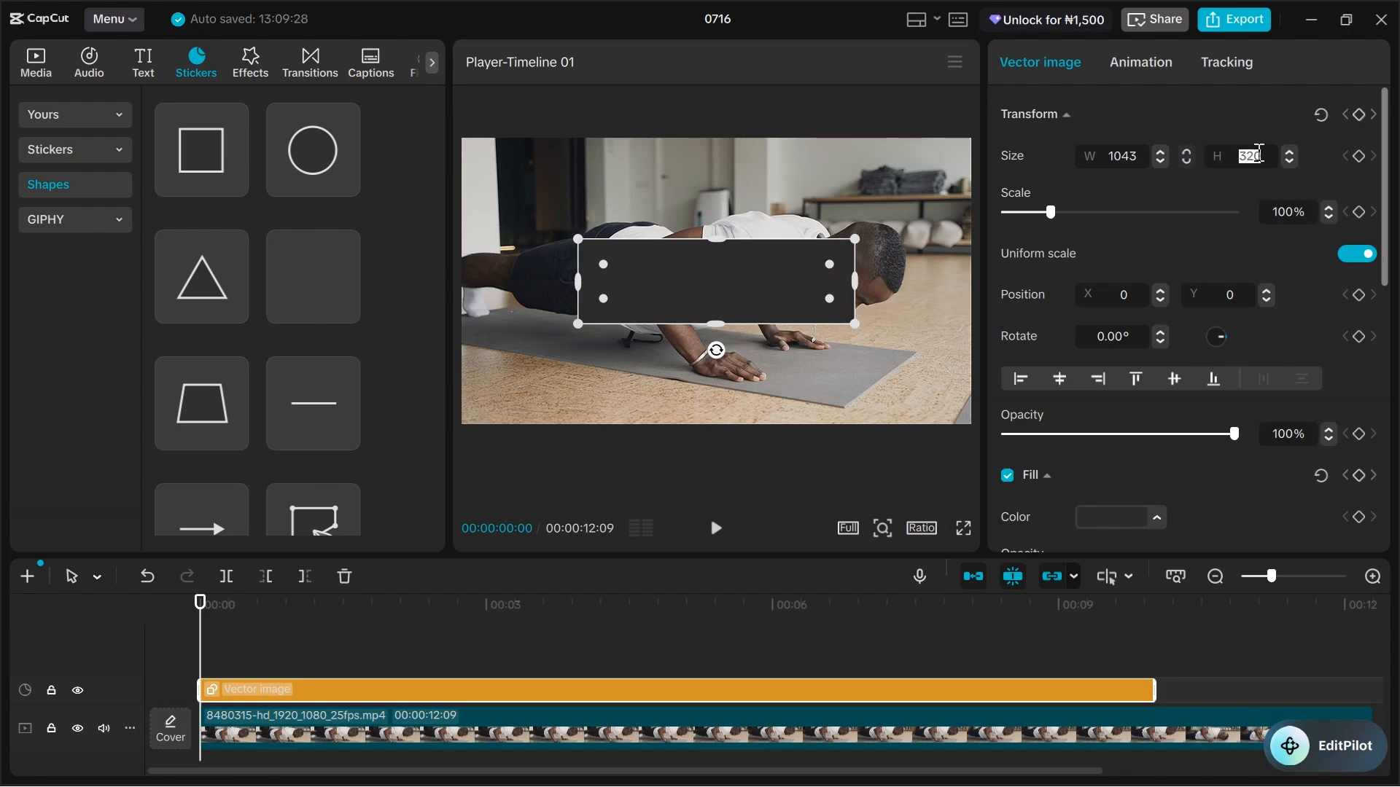
type("55")
key("Return")
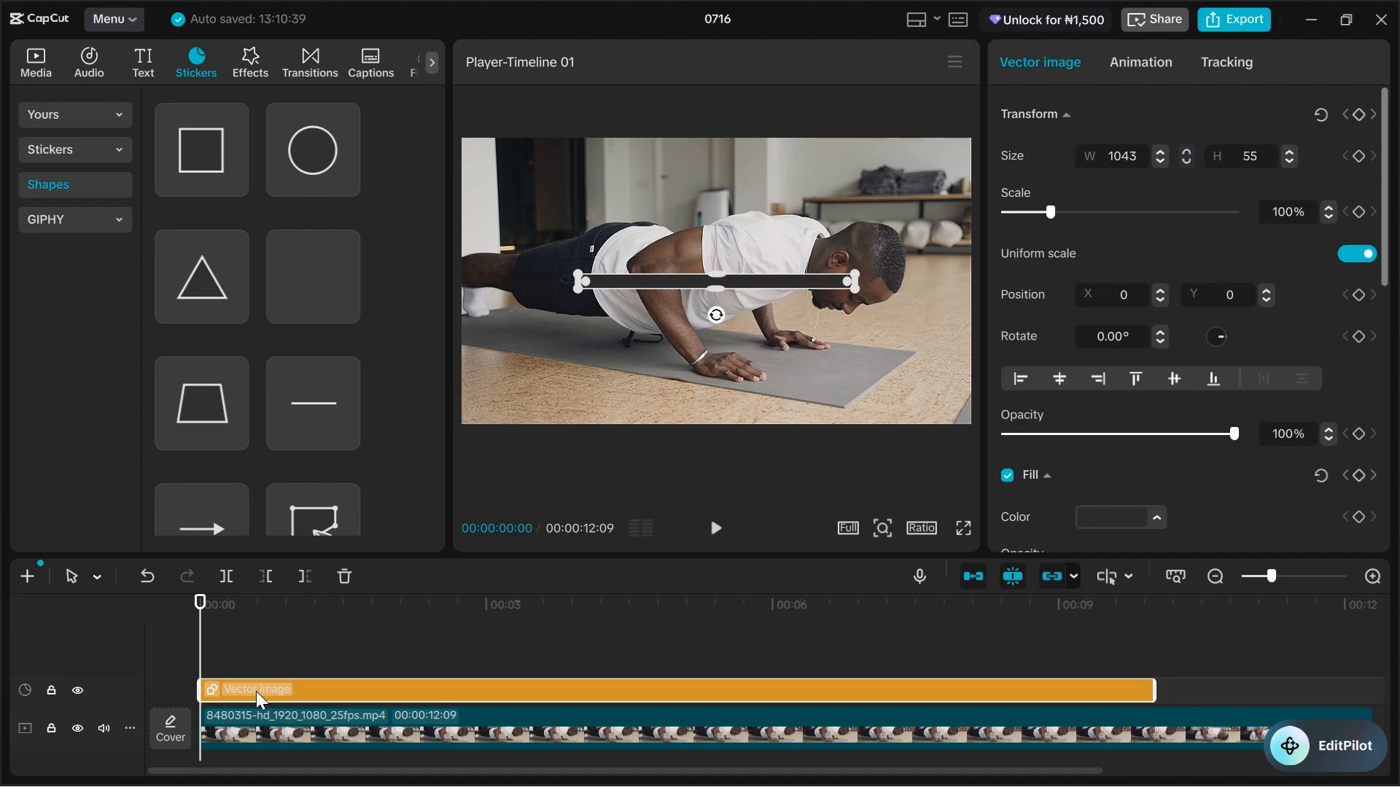
Step: Duplicate the dark bar onto a track above and set the copy's fill color to hex 00D9FF
key("ctrl+v")
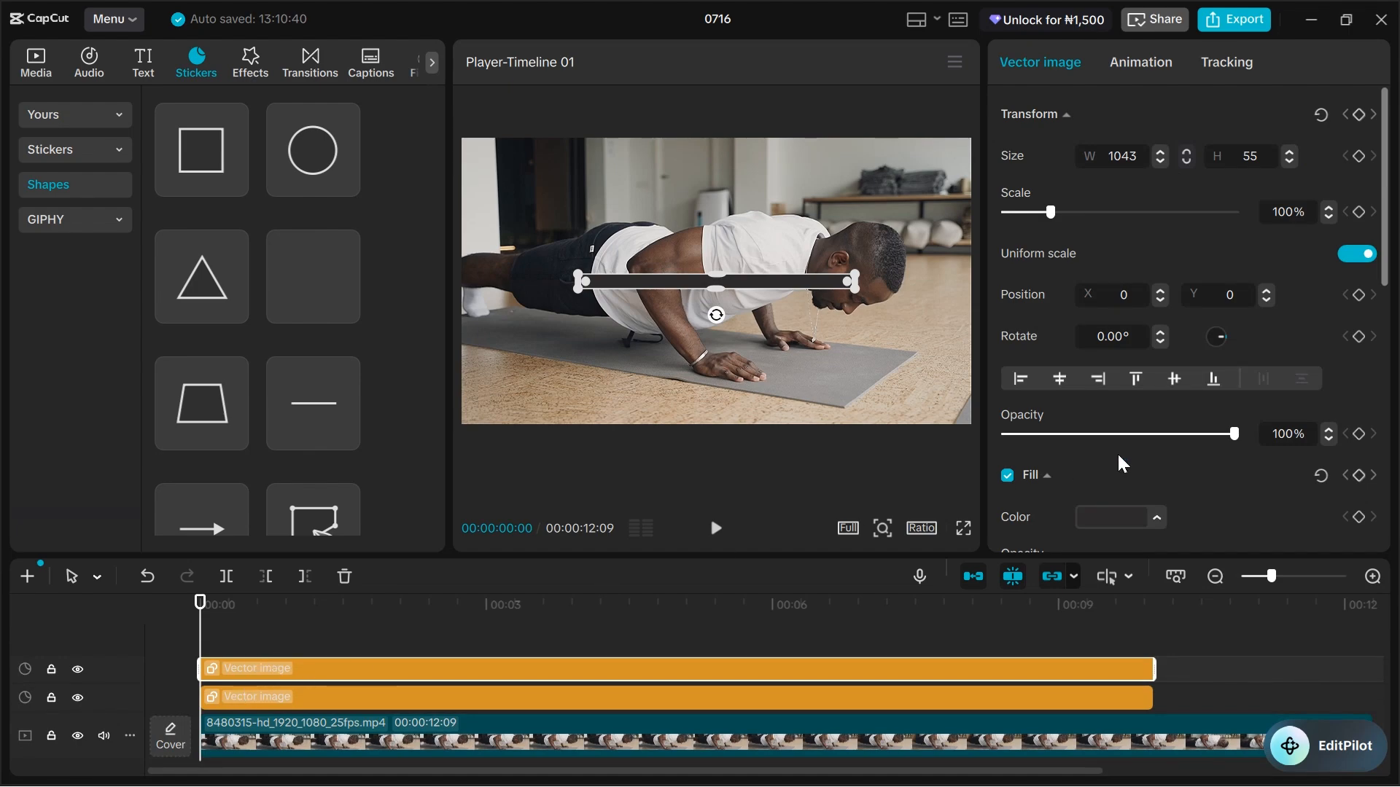
scroll(1291, 360, "down", 5)
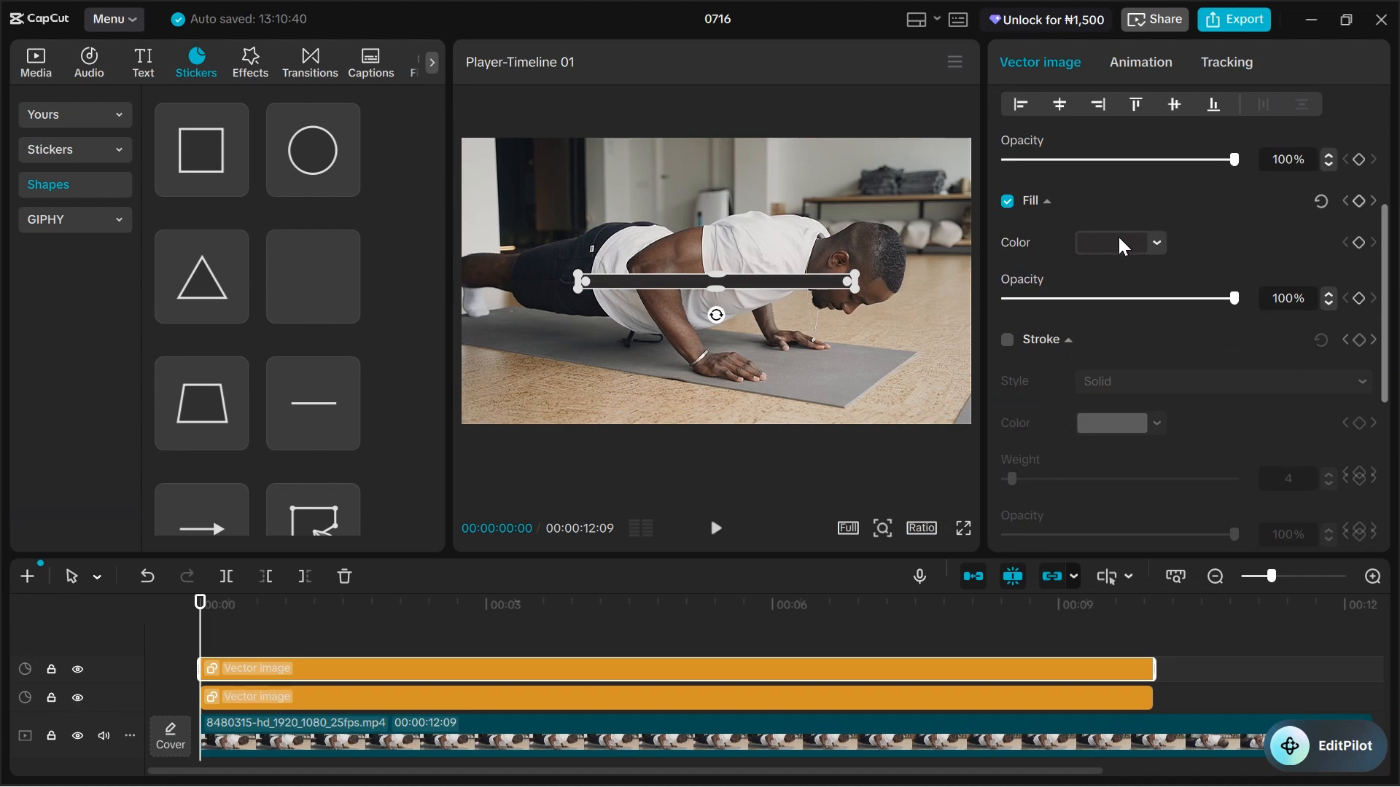
left_click(1121, 243)
left_click_drag(1232, 530, 1242, 524)
left_click(1266, 557)
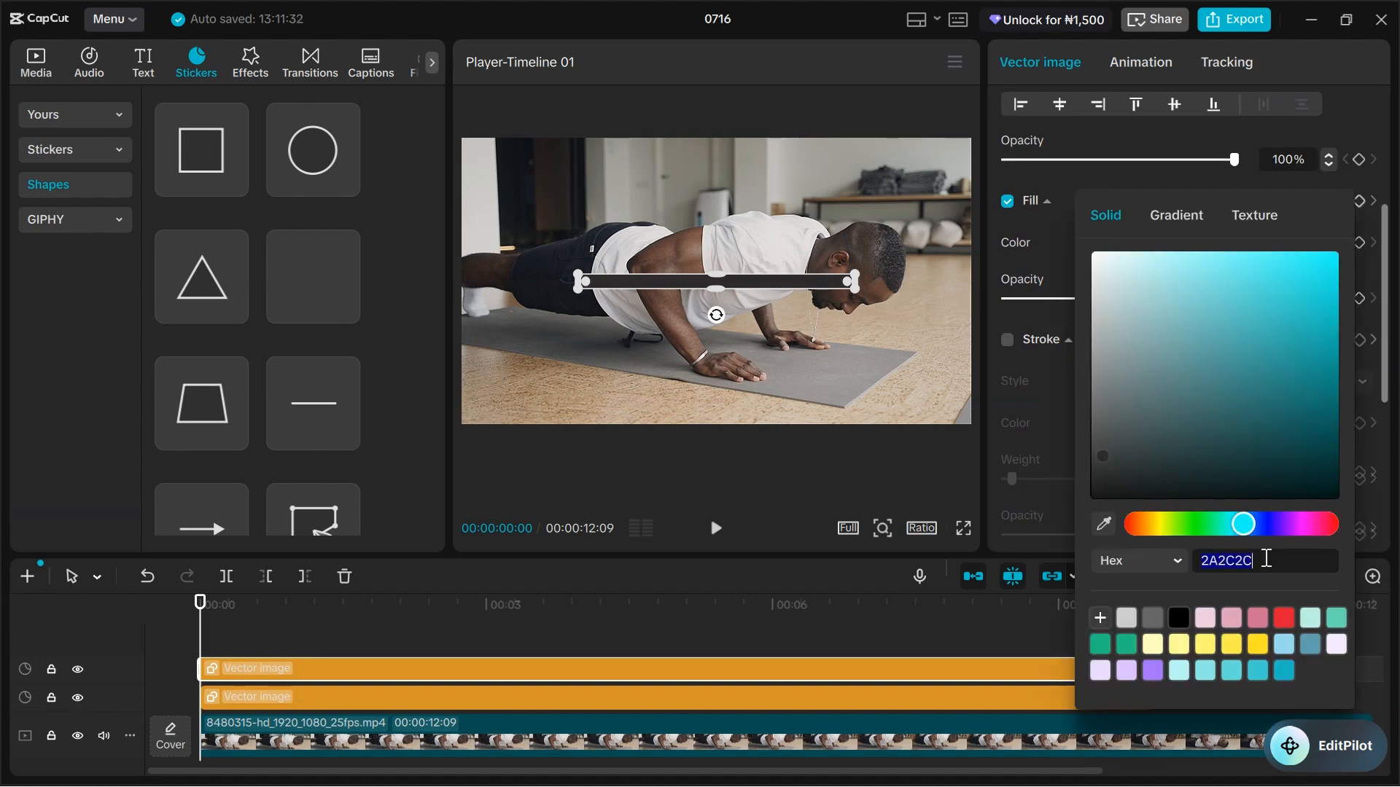
type("00D9FF")
left_click(1312, 184)
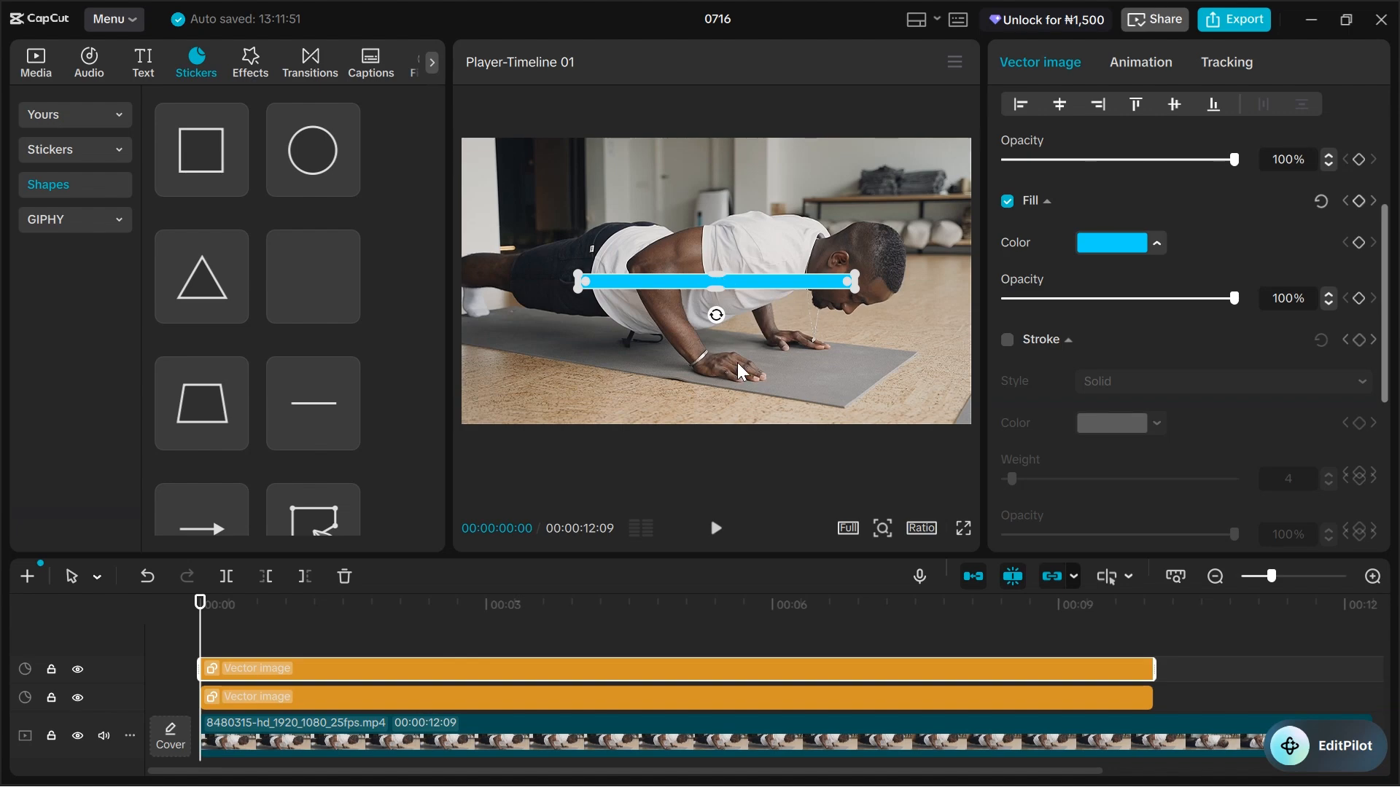
Step: Convert the blue bar and the dark bar into separate compound clips
right_click(387, 670)
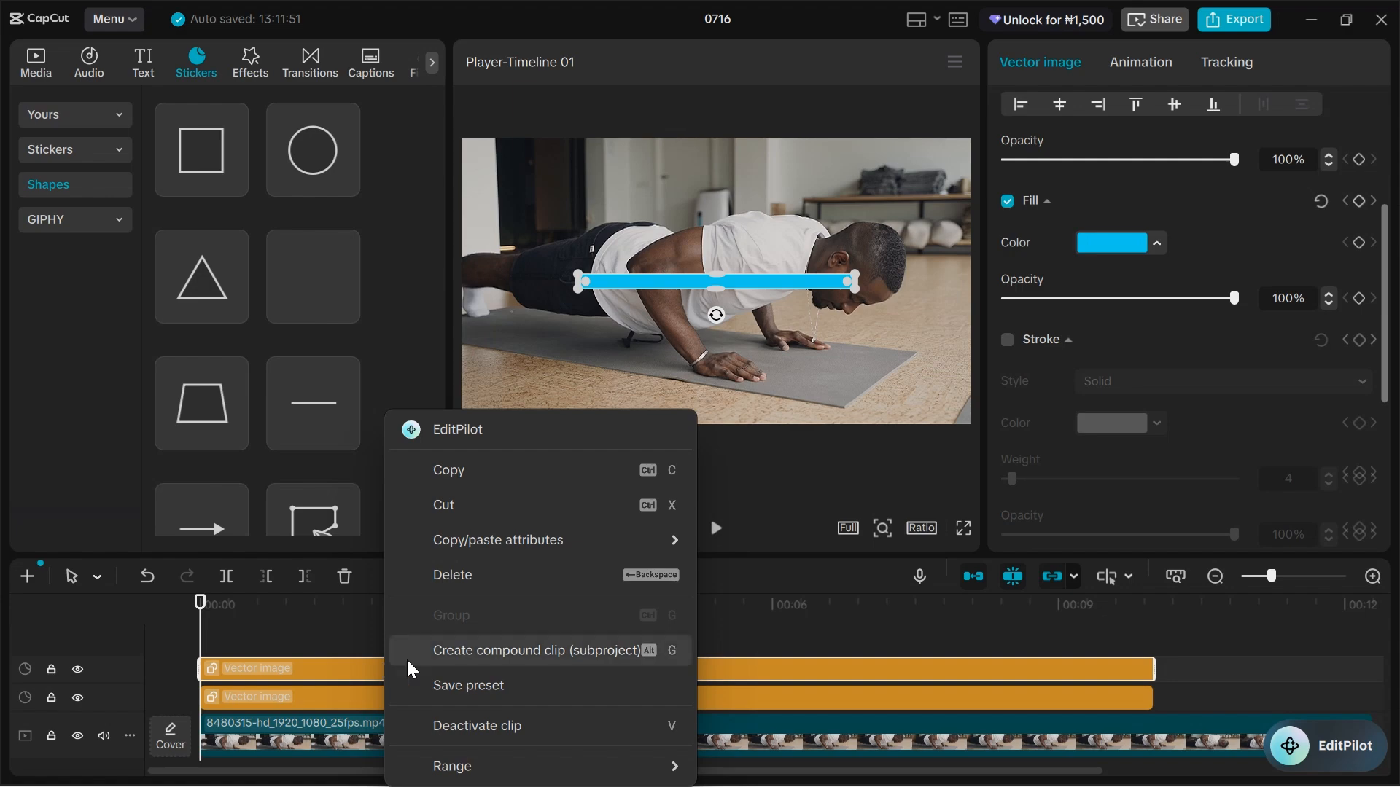
left_click(426, 651)
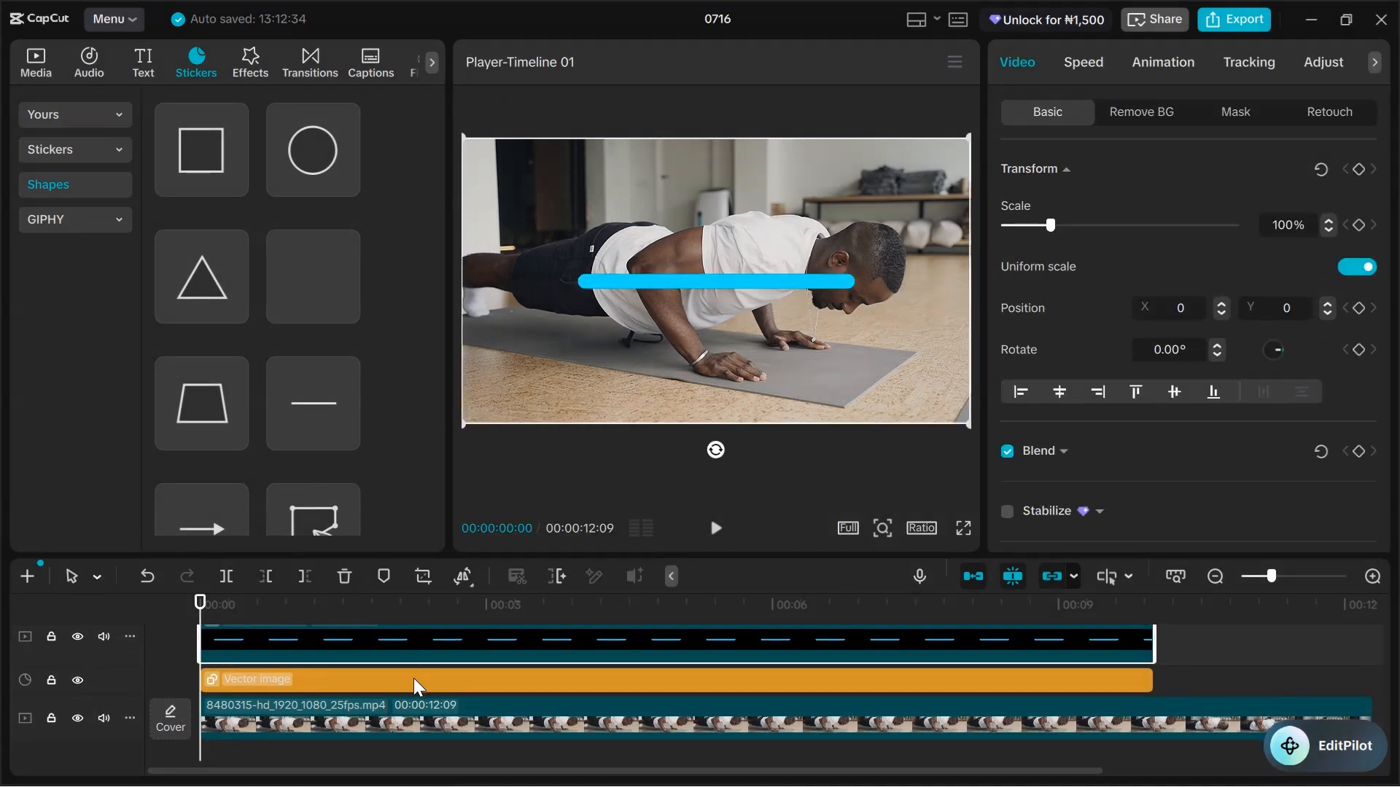
left_click(415, 683)
right_click(416, 683)
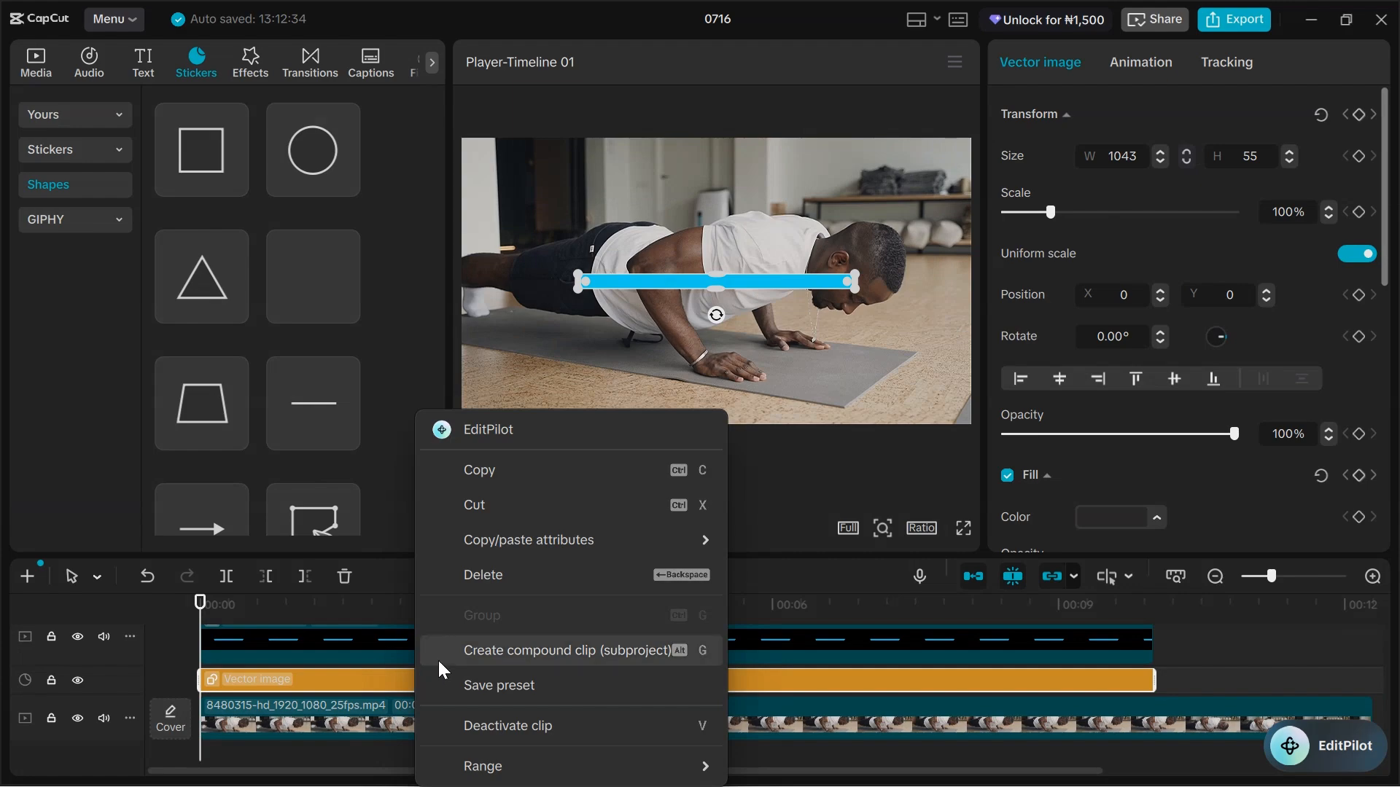
left_click(438, 652)
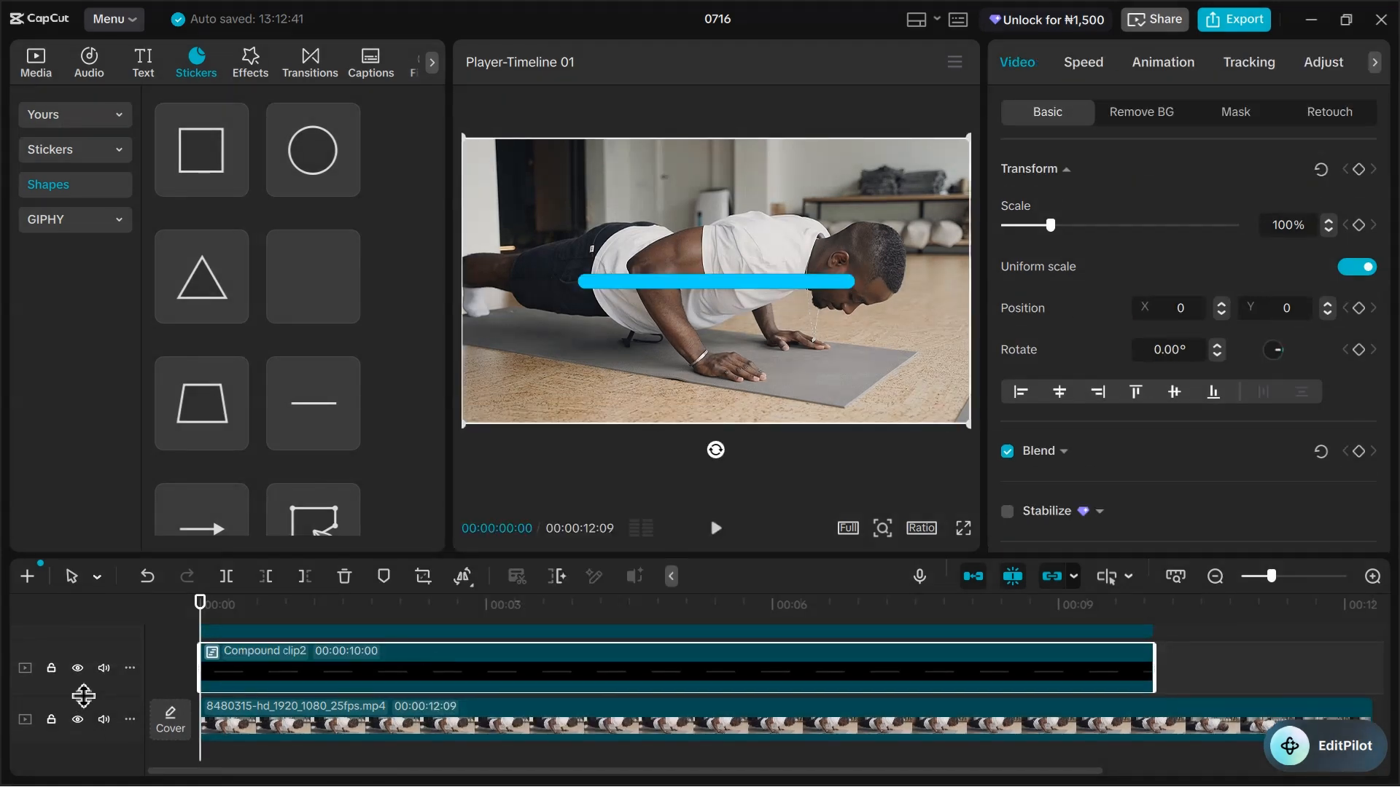
Step: Reduce the track height and enlarge the timeline area to fit all three tracks
scroll(266, 664, "up", 1)
left_click_drag(97, 688, 98, 672)
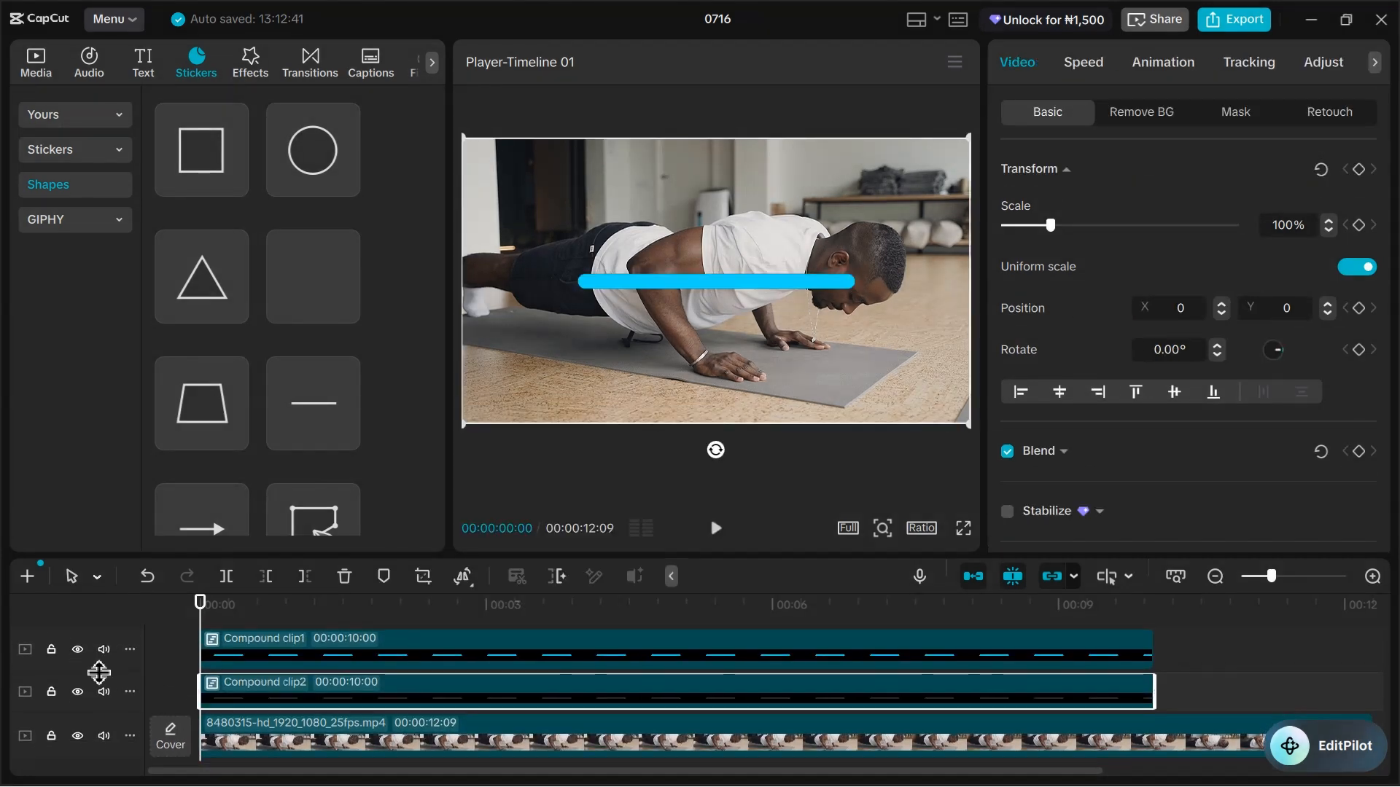
left_click_drag(701, 558, 703, 530)
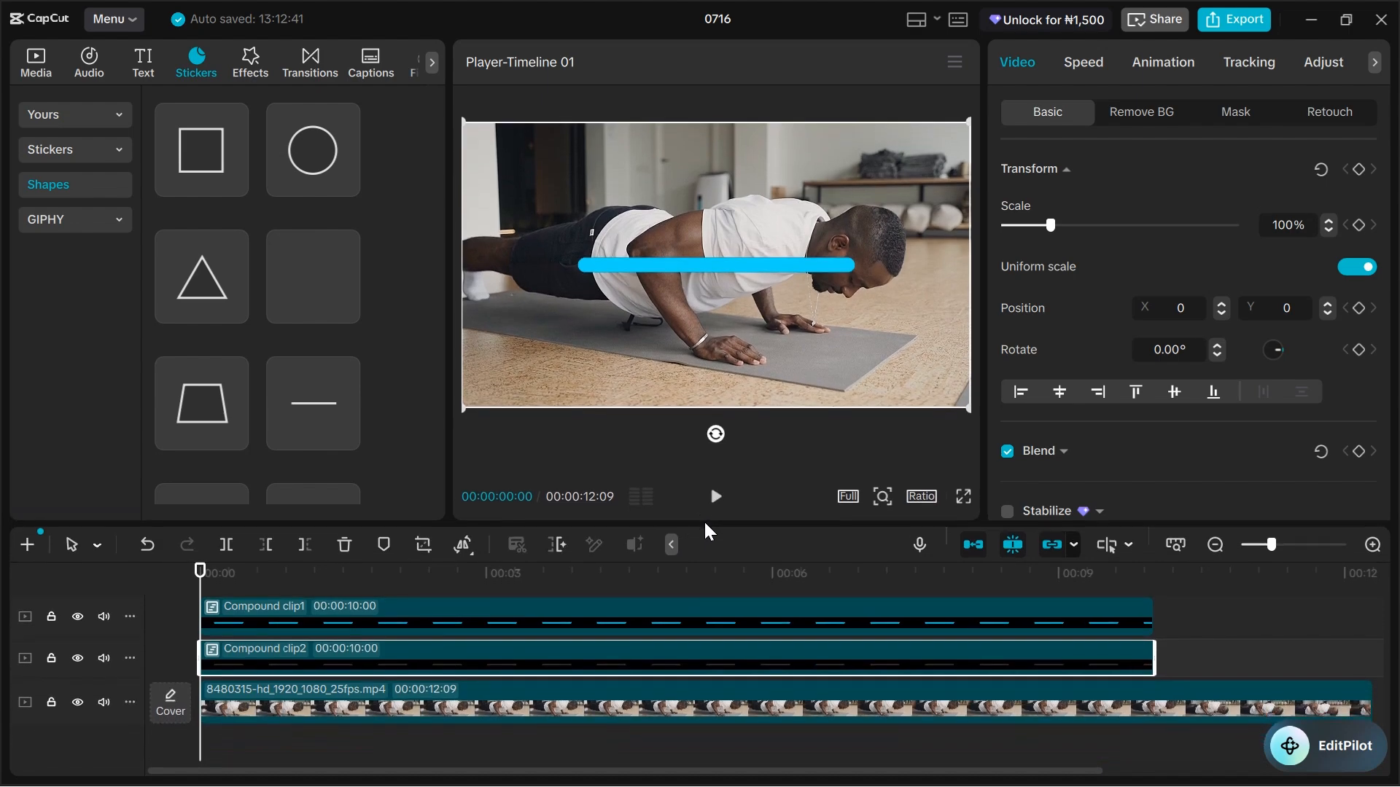
scroll(751, 619, "up", 1)
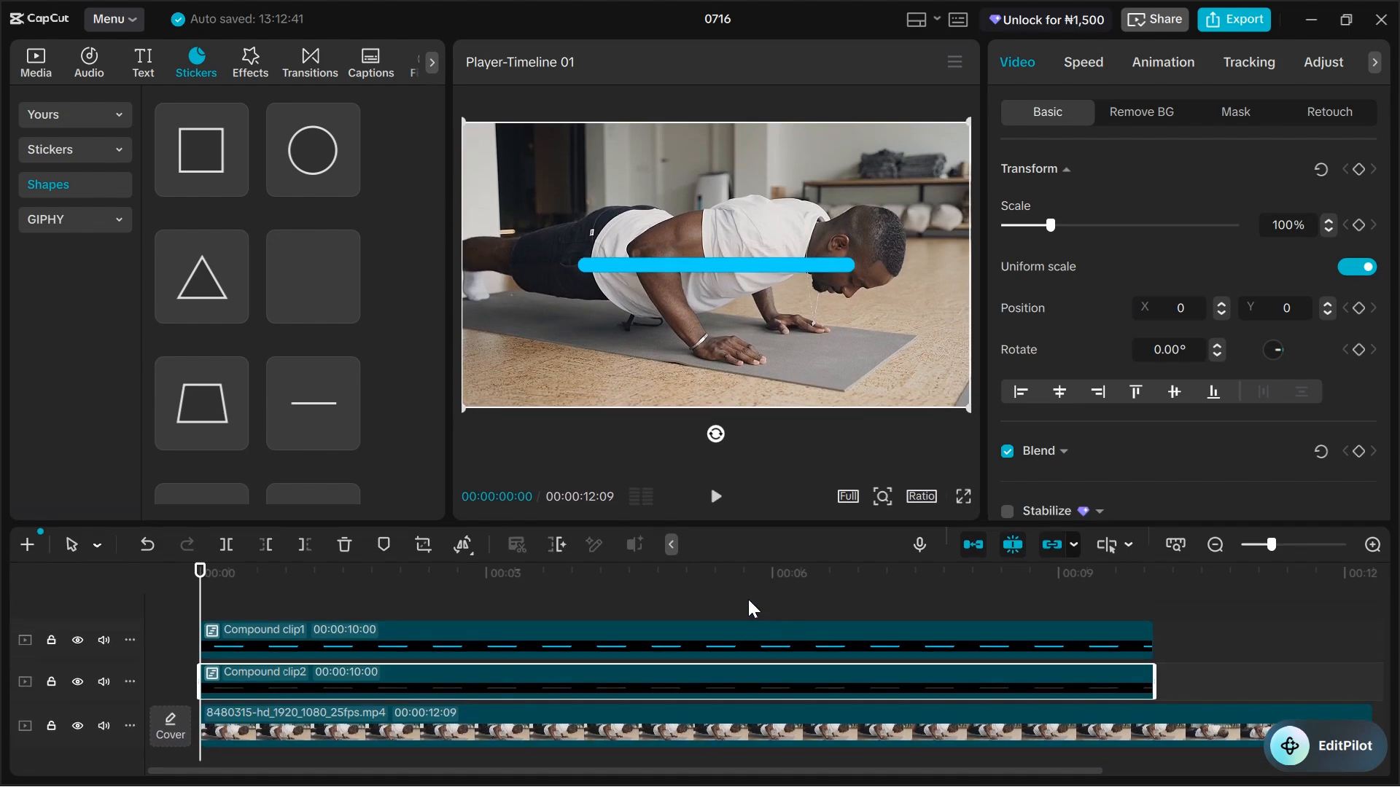
Step: Add a Split mask to the blue bar's compound clip
left_click(384, 648)
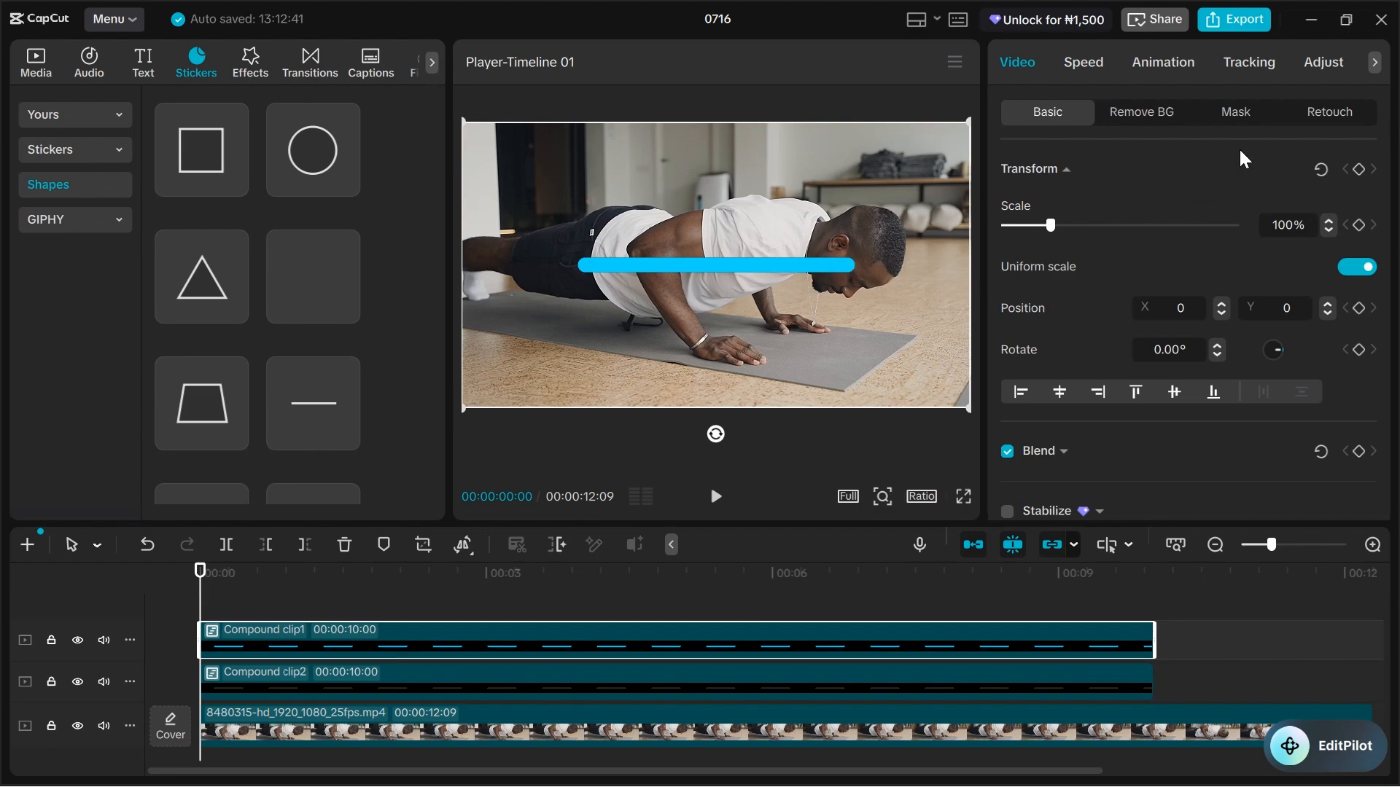
left_click(1234, 119)
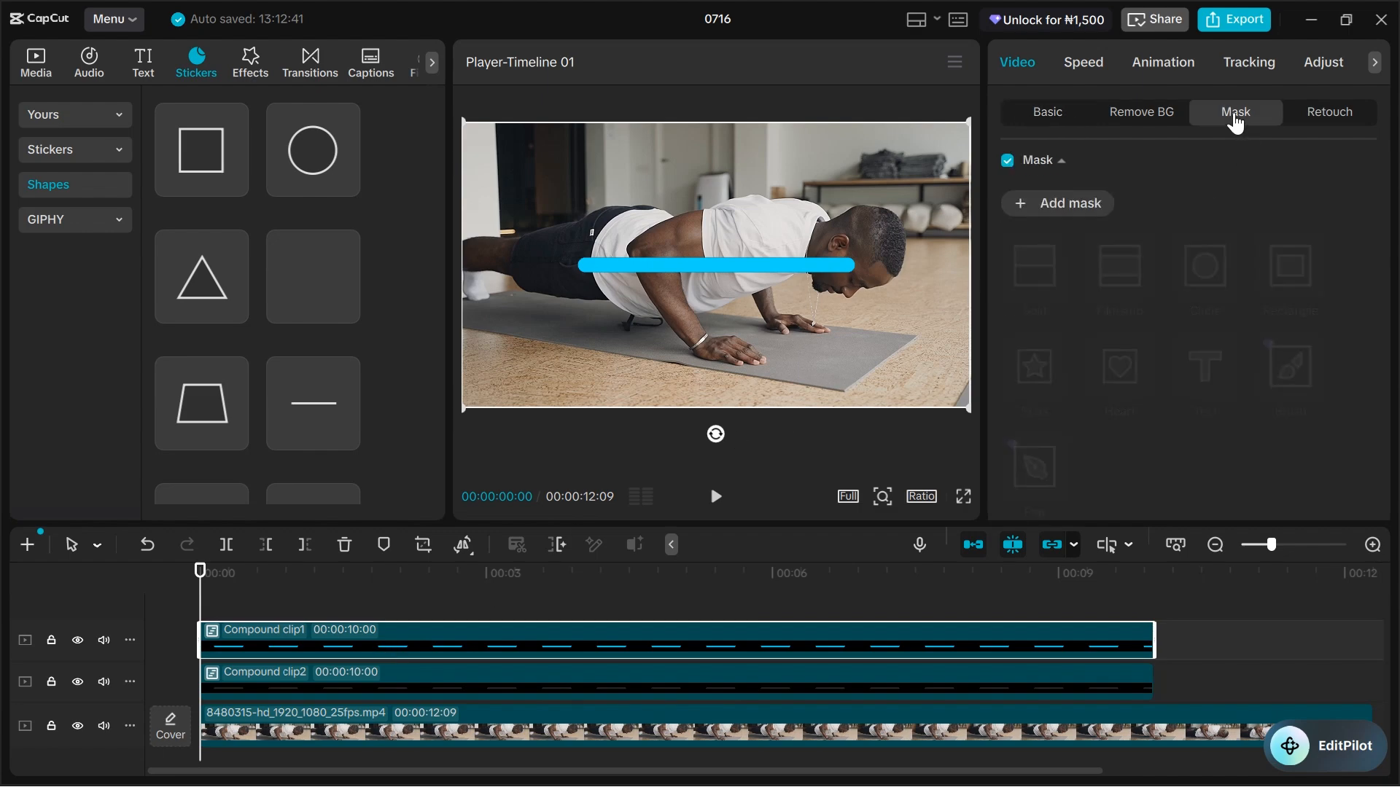
left_click(1049, 205)
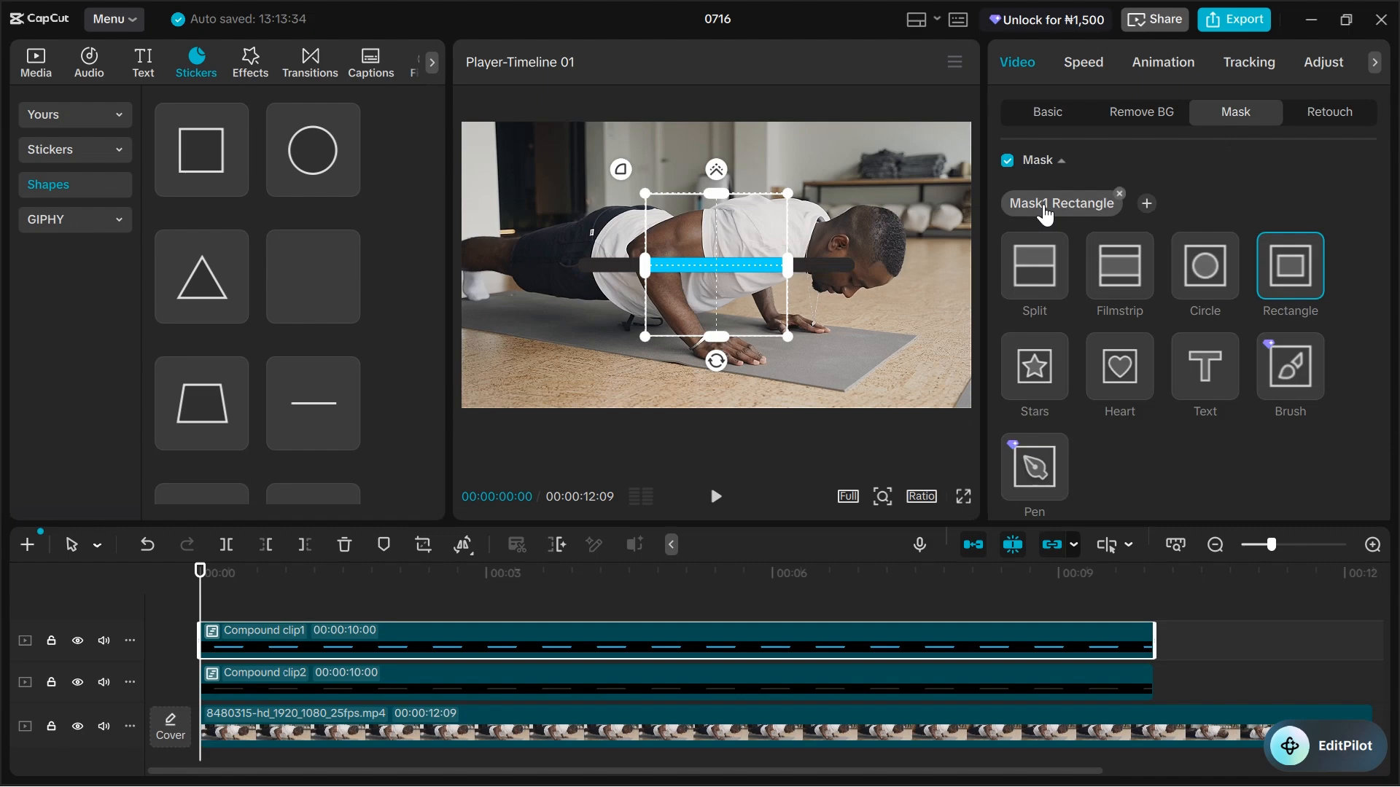
left_click(1036, 277)
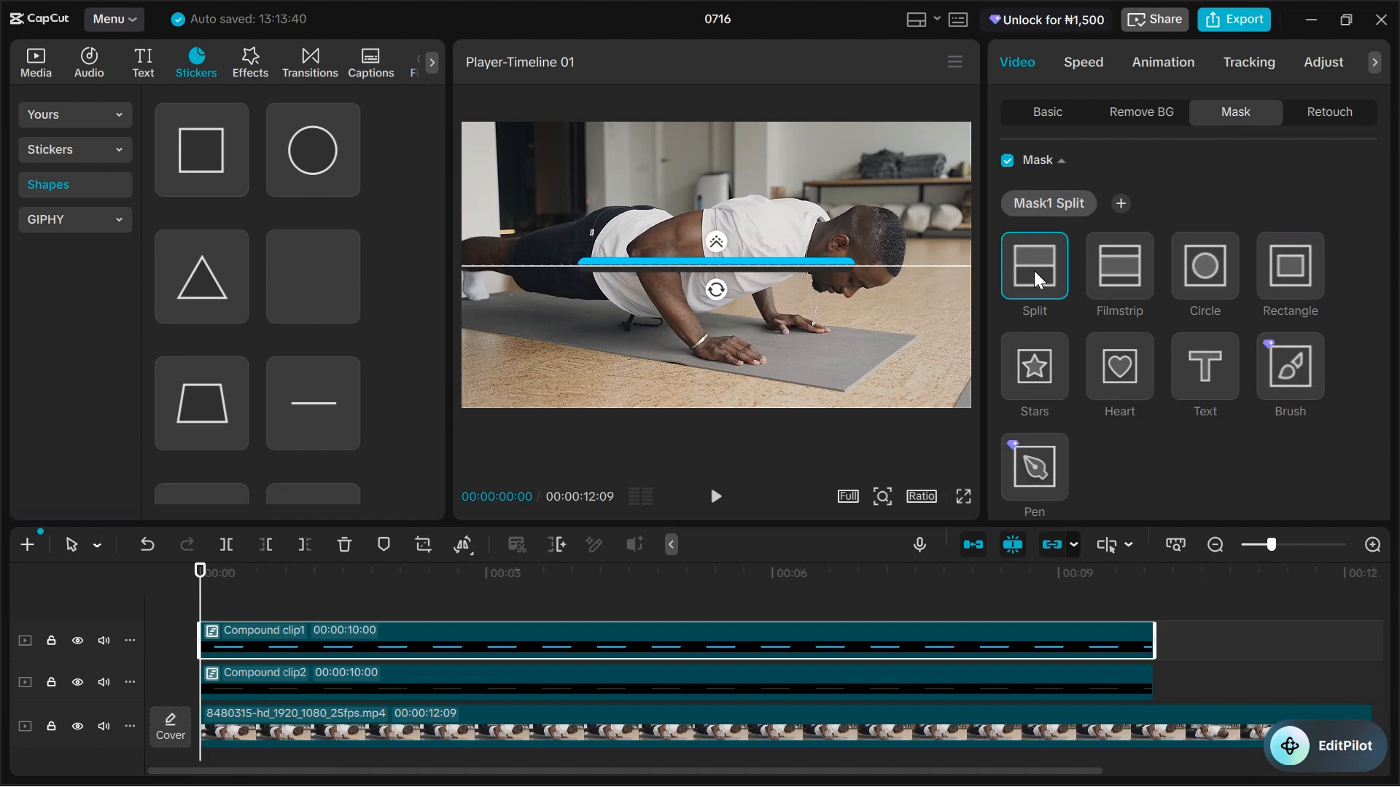
Step: Rotate the split mask to -90° and move it to the blue bar's left end, at about X -510
left_click_drag(716, 299, 746, 270)
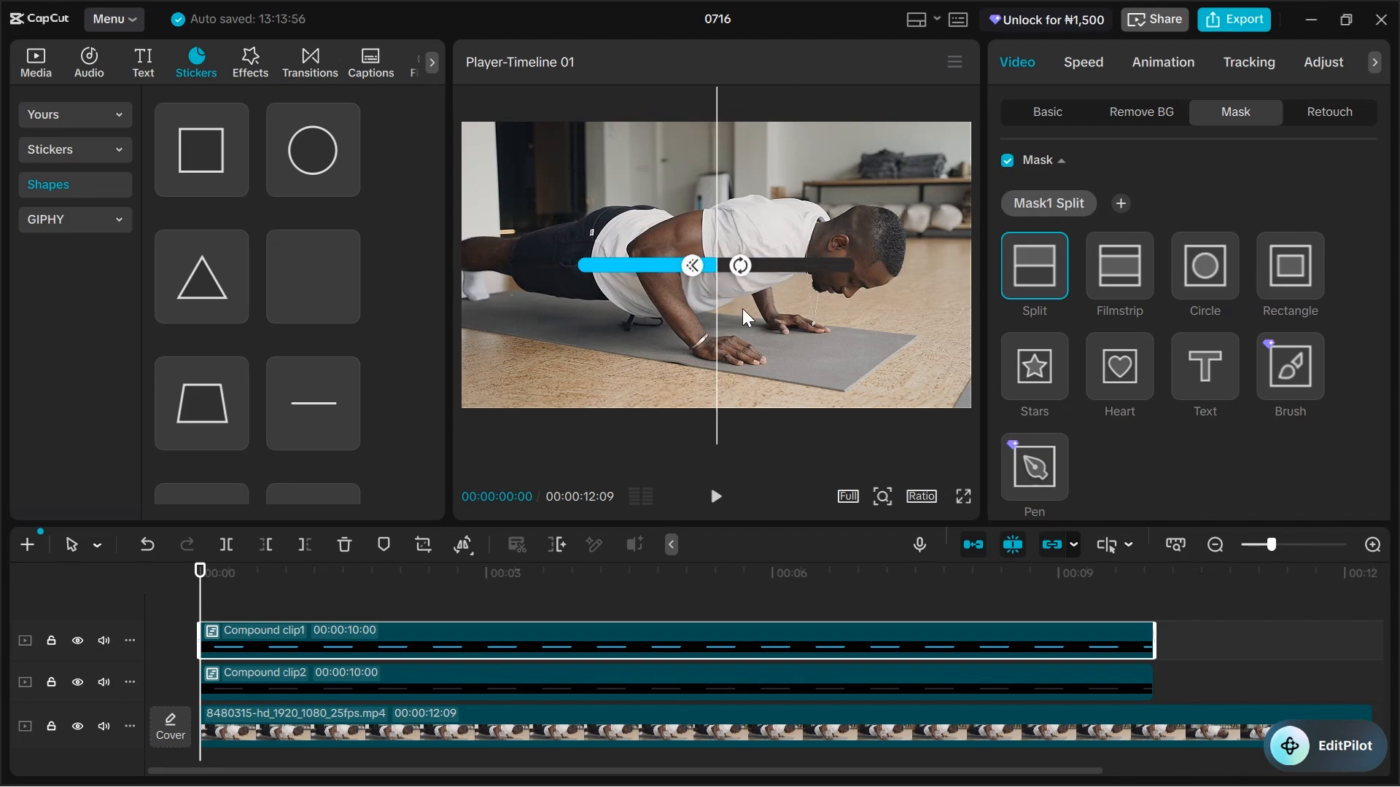
left_click_drag(744, 318, 608, 312)
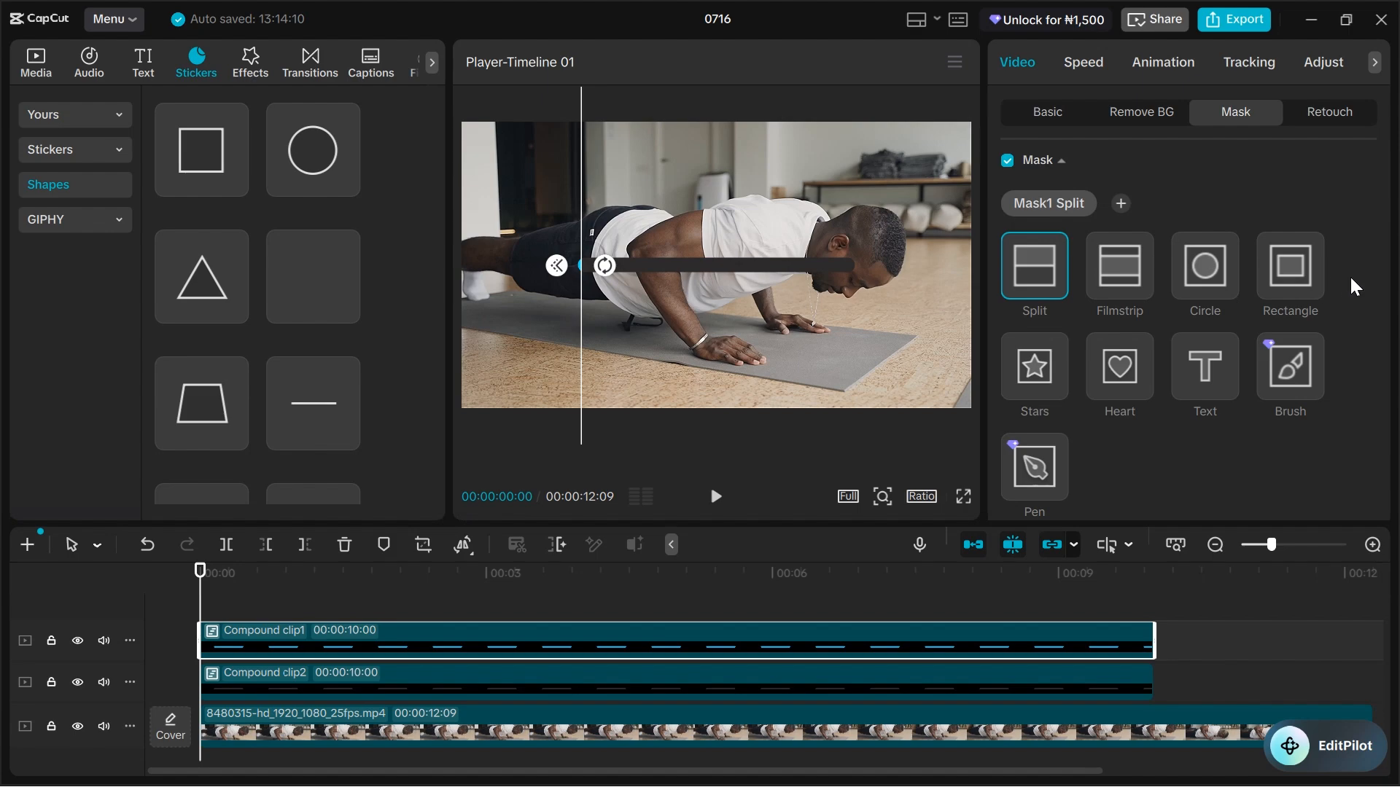
scroll(1353, 286, "down", 3)
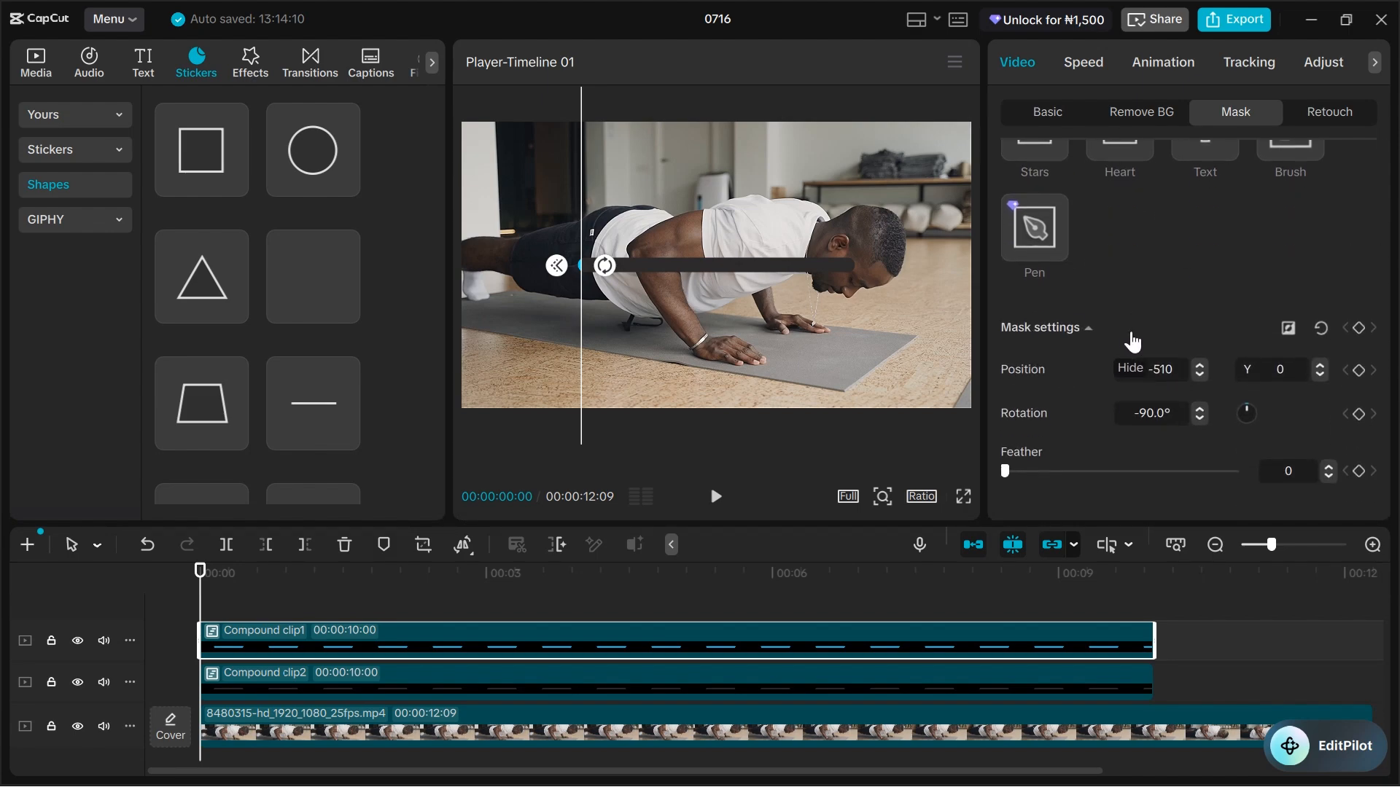
Step: Keyframe the blue bar's split mask at the clip's start, and at about 00:00:09:29 move it to the bar's right end, X 523
left_click(1359, 328)
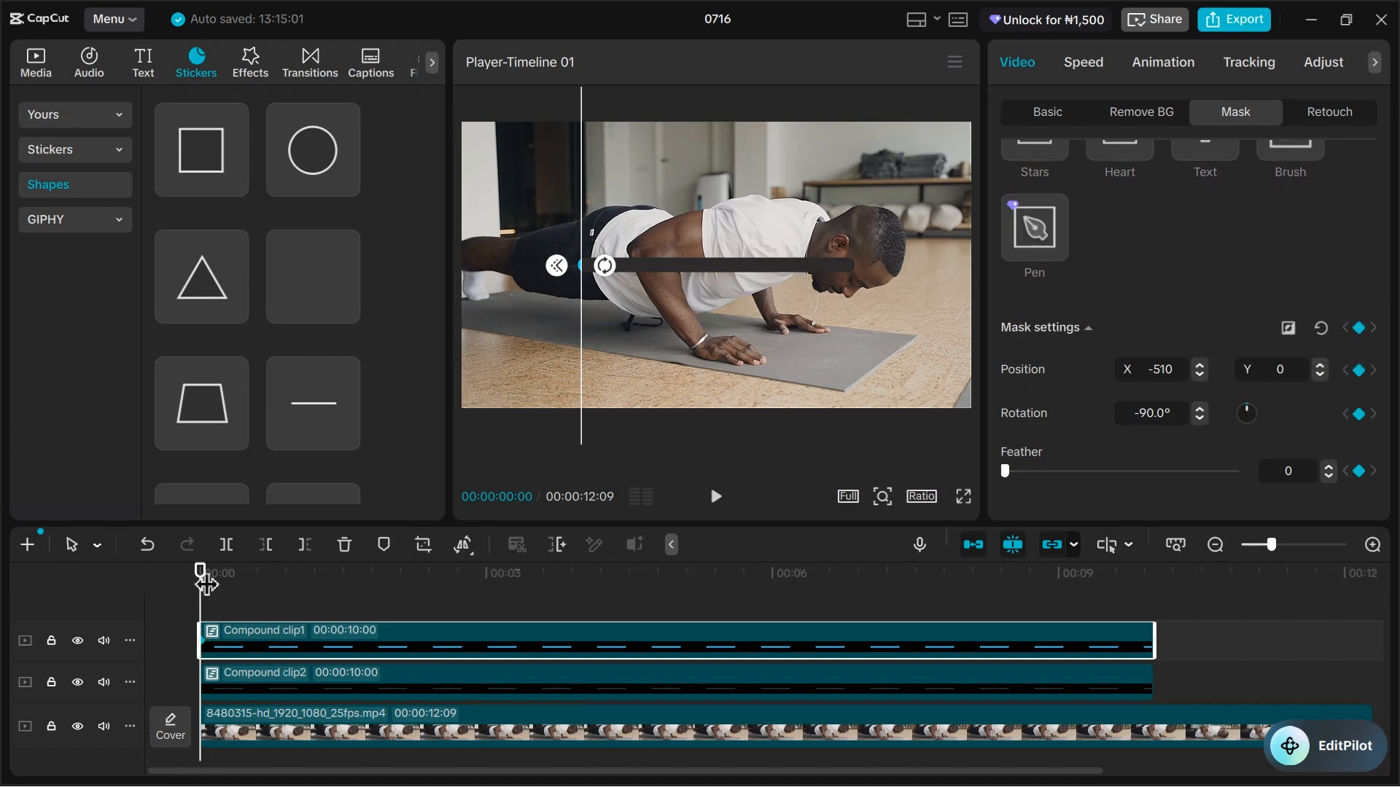
left_click_drag(201, 576, 1157, 615)
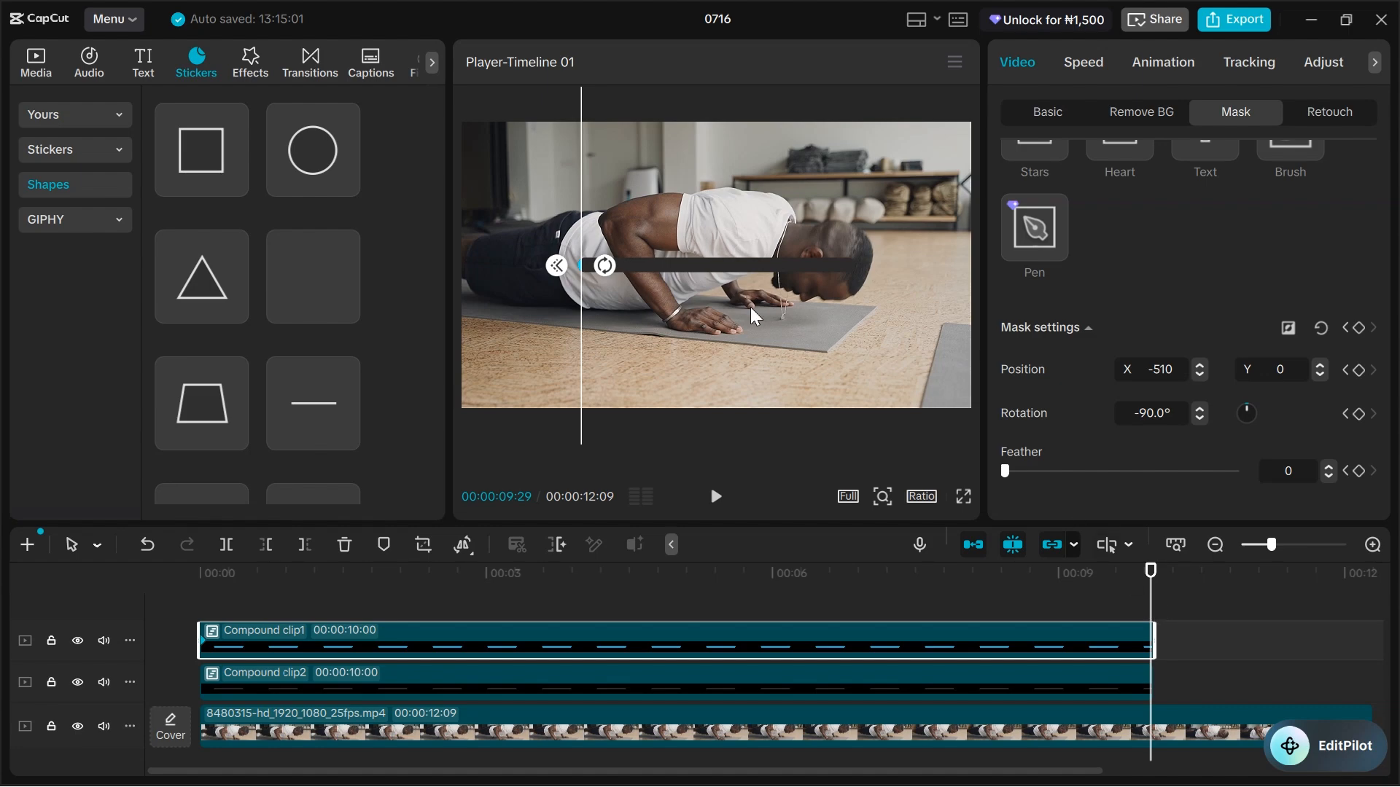
left_click_drag(590, 315, 864, 309)
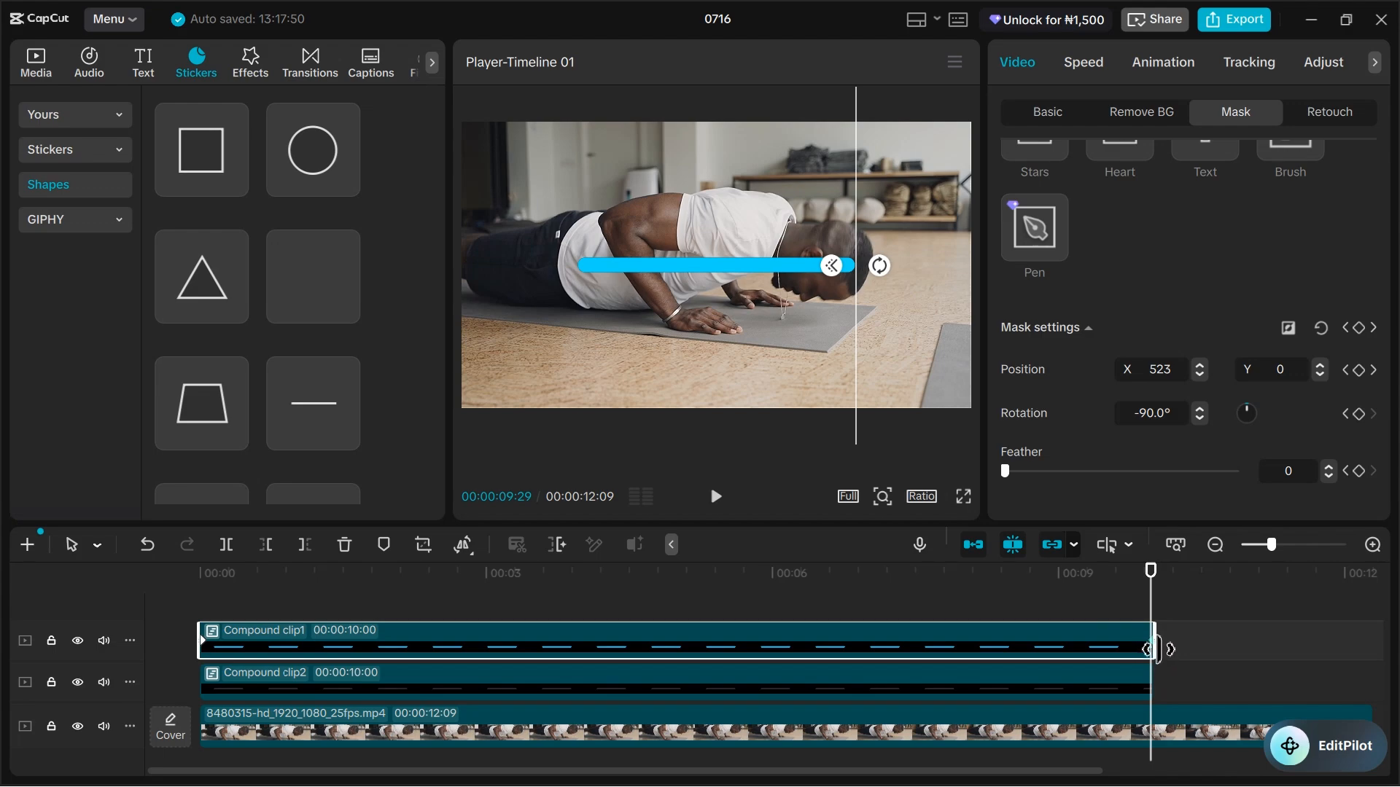
Step: Scrub back from the clip's end and play the timeline from the start to check the blue bar's fill animation
left_click_drag(1153, 607, 1120, 614)
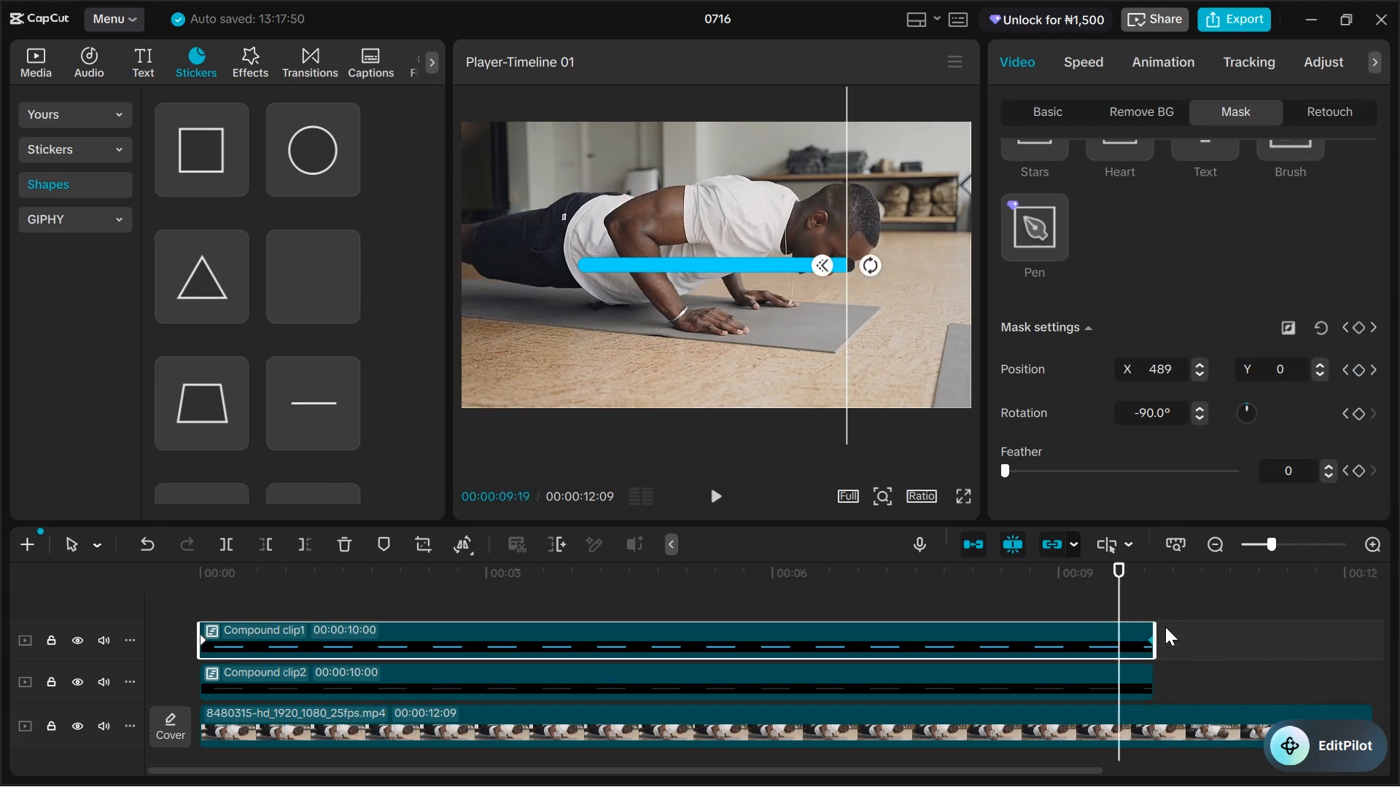
left_click(173, 671)
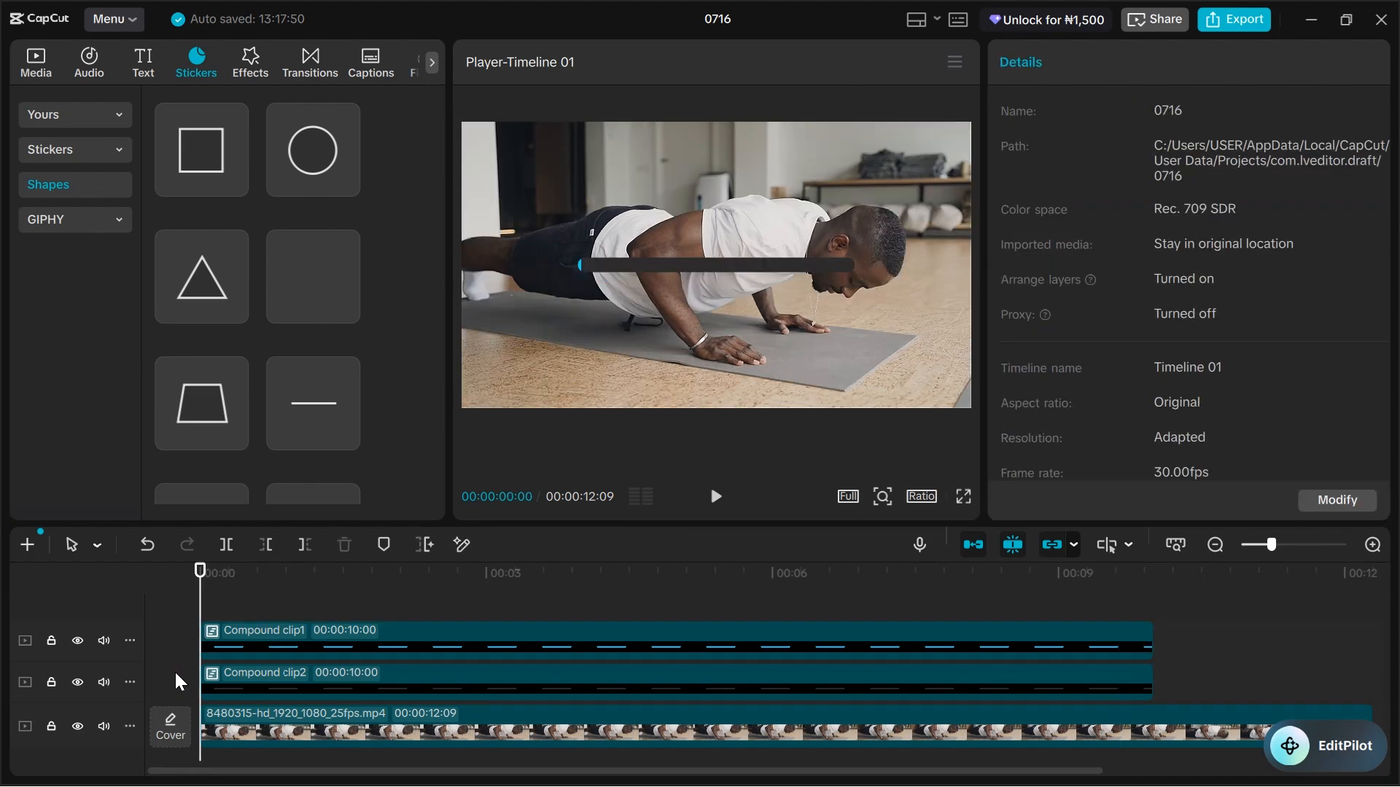
left_click(713, 499)
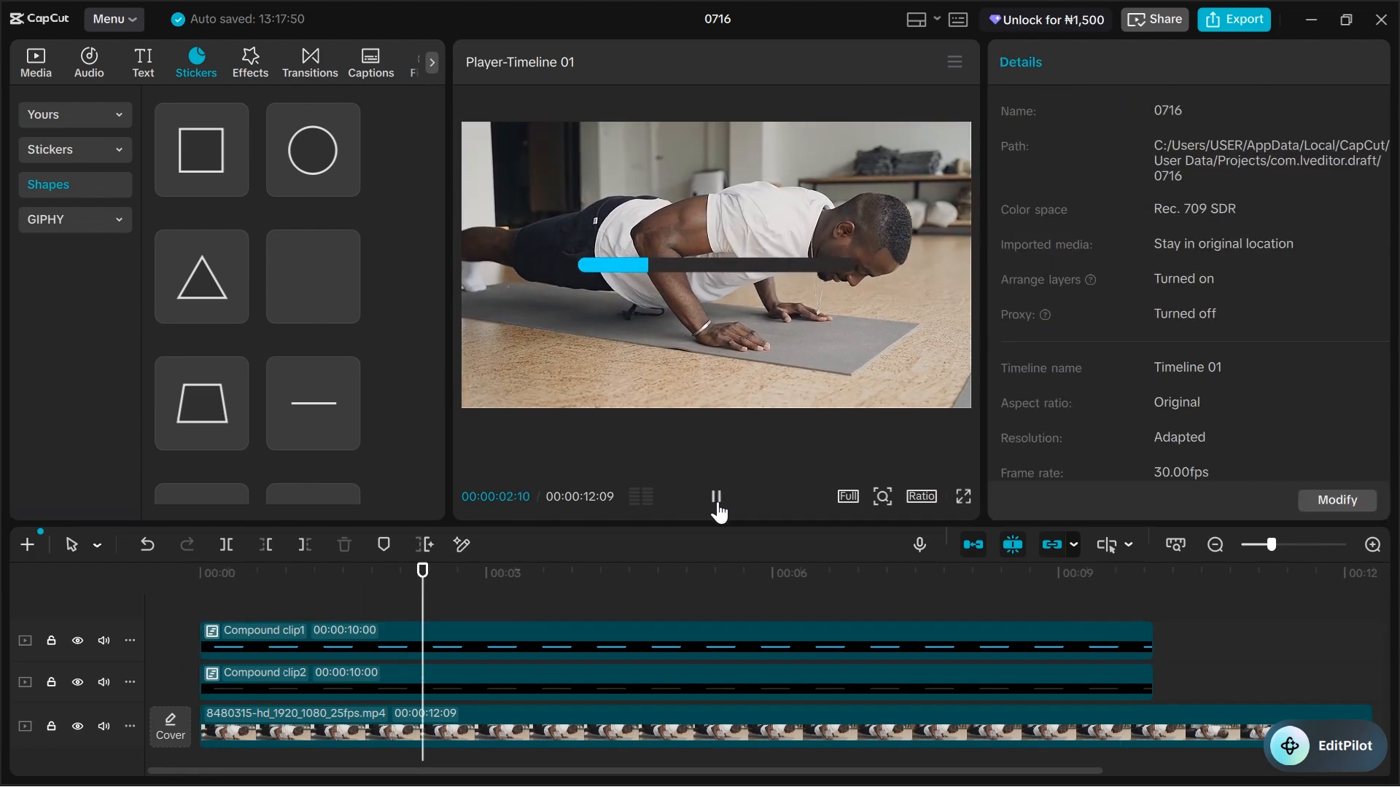
left_click(716, 506)
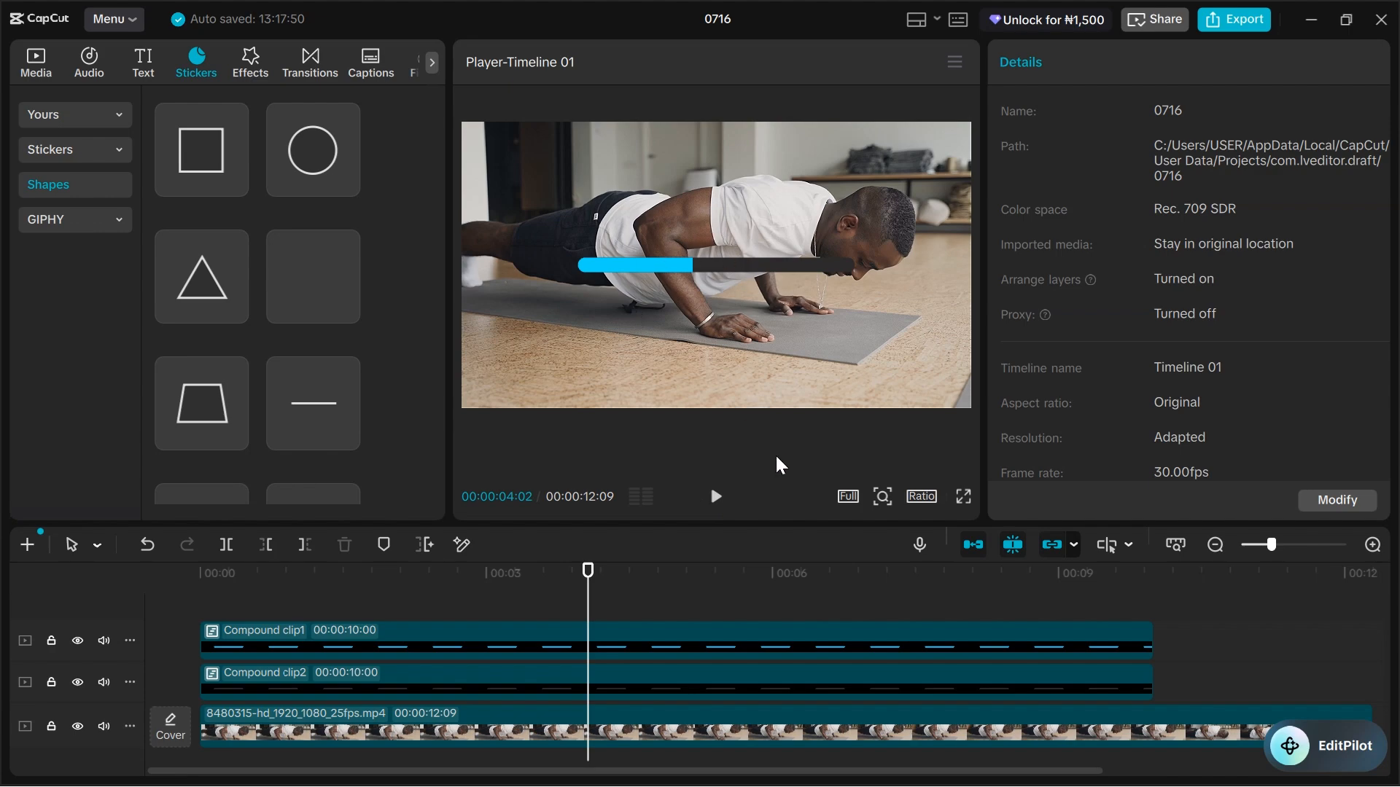
Step: Switch to ChatGPT in Chrome and request an SRT counting 0% to 100% over exactly 10 seconds, one percentage per subtitle, plus "Completed ✓" for 0.5 seconds
left_click(1313, 20)
mouse_move(1046, 786)
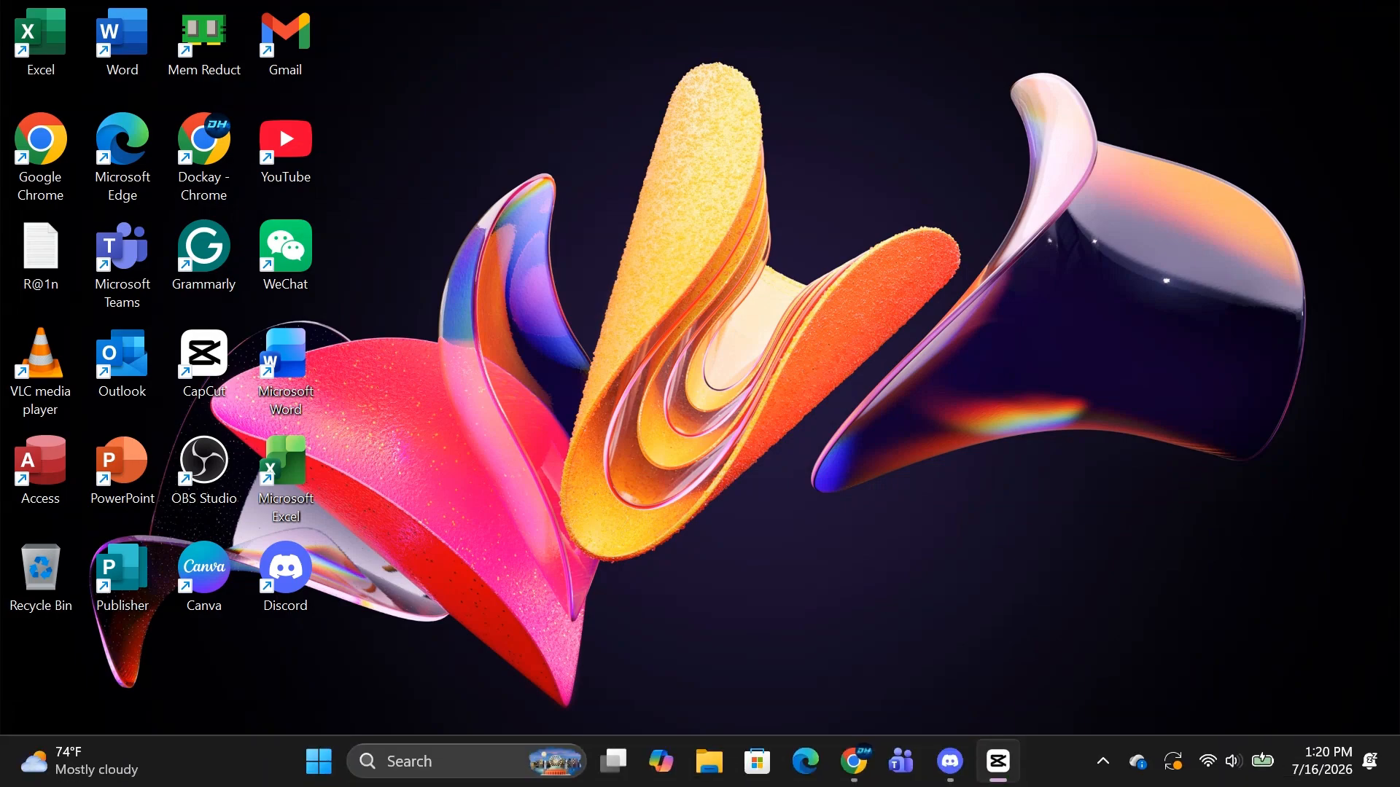
left_click(866, 773)
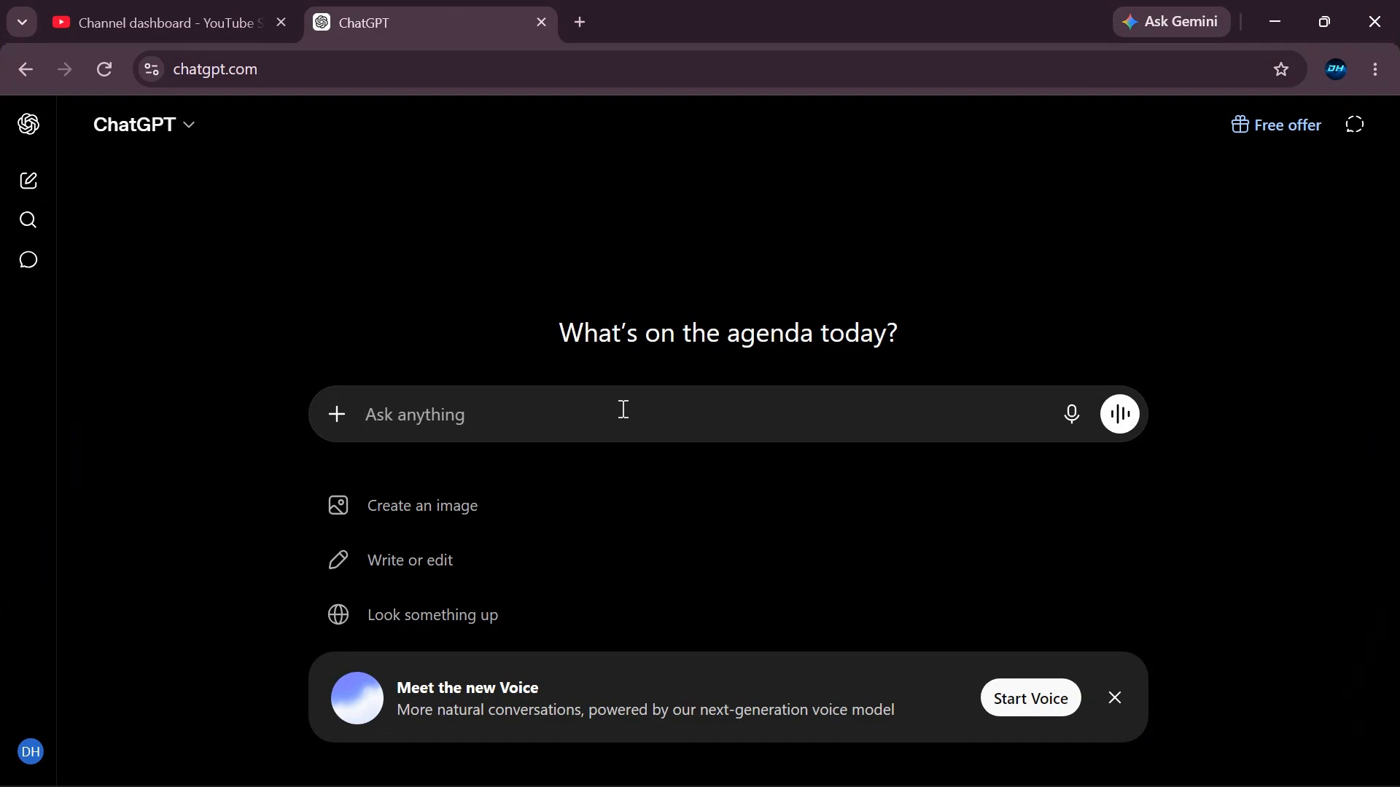
type("Create an SRT subtitle file that counts from 0% to 100% over exactly 10 seconds. Display one percentage per subtitle, starting at 0% and ending at 100%. After 100%, display \"Completed ✓\" for 0.5 seconds.")
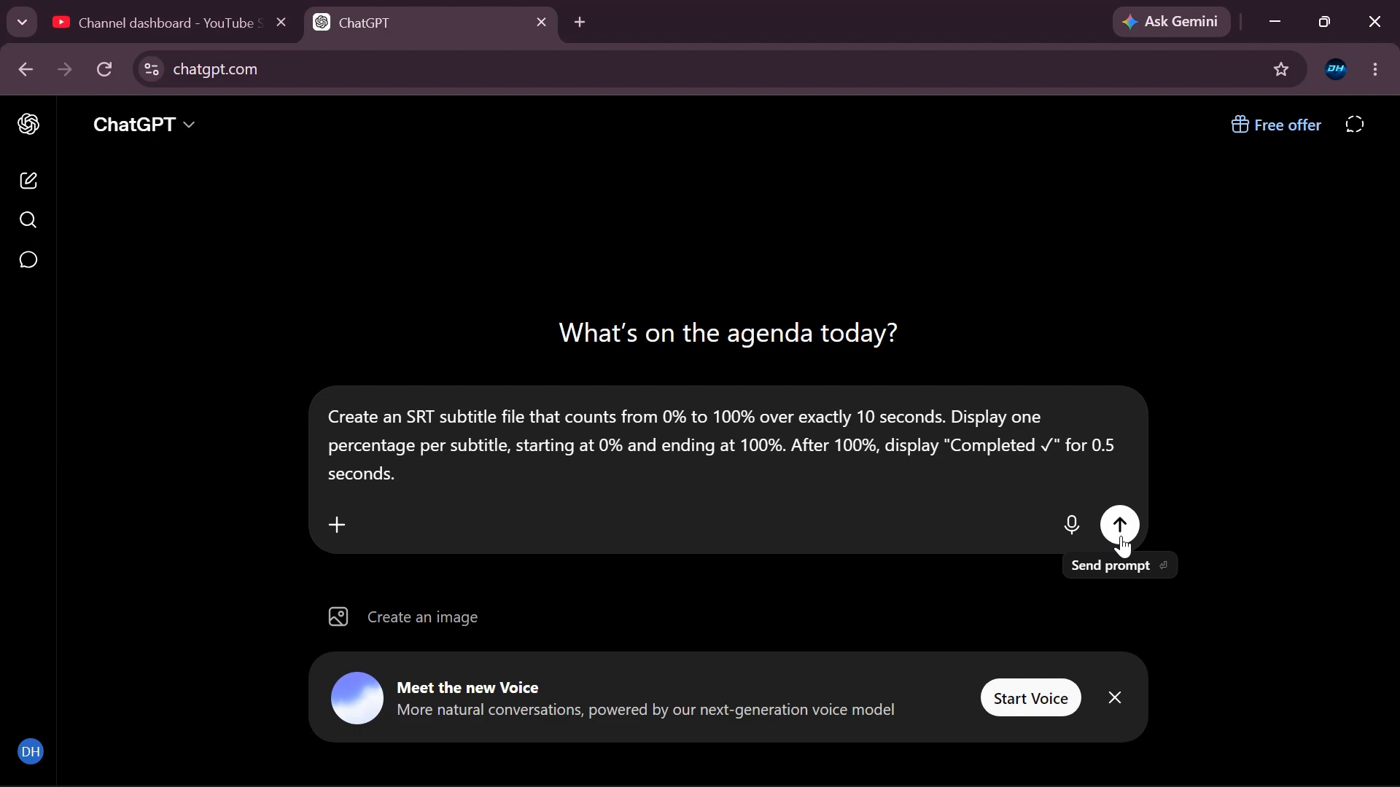
left_click(1122, 543)
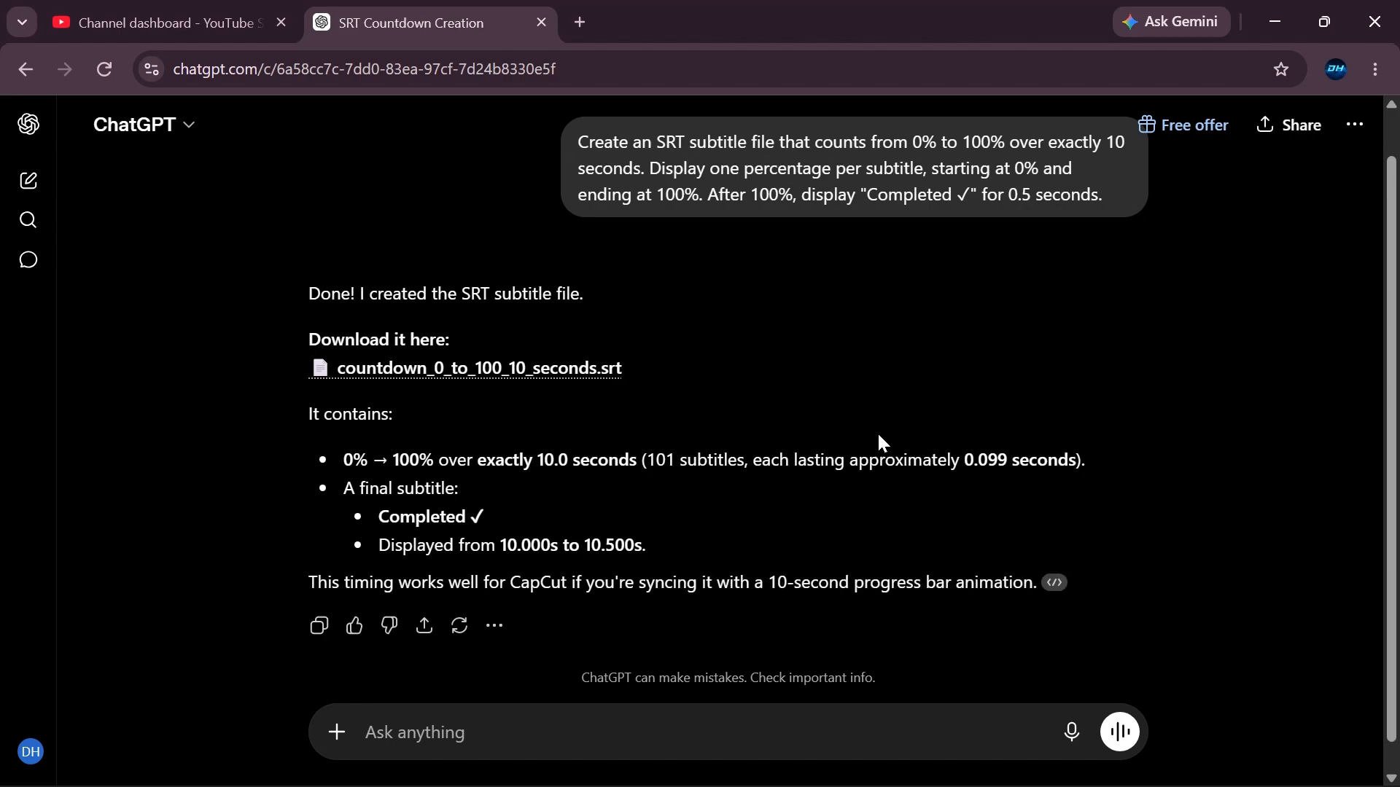
Step: Download the generated file countdown_0_to_100_10_seconds.srt and minimize the browser
left_click(470, 373)
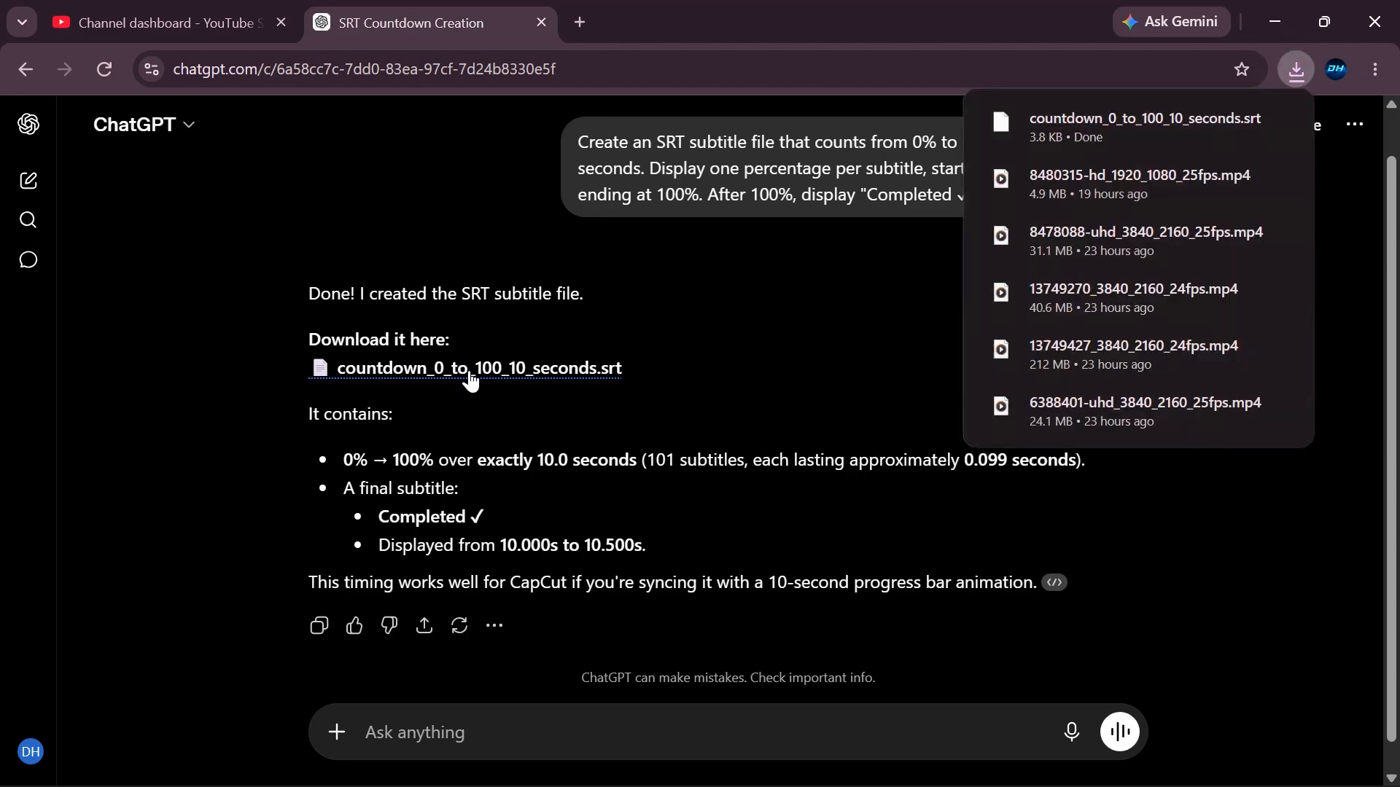
mouse_move(1057, 127)
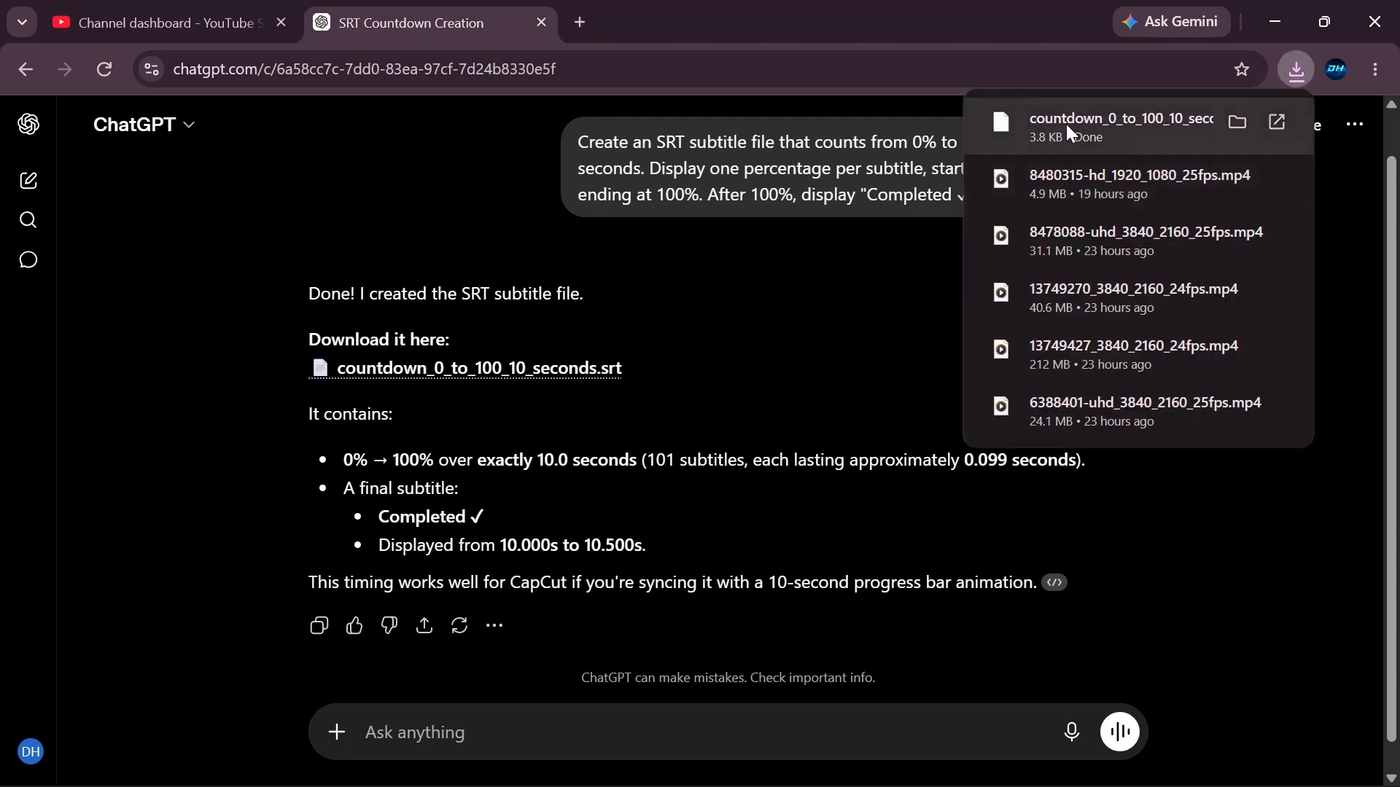
left_click(1285, 15)
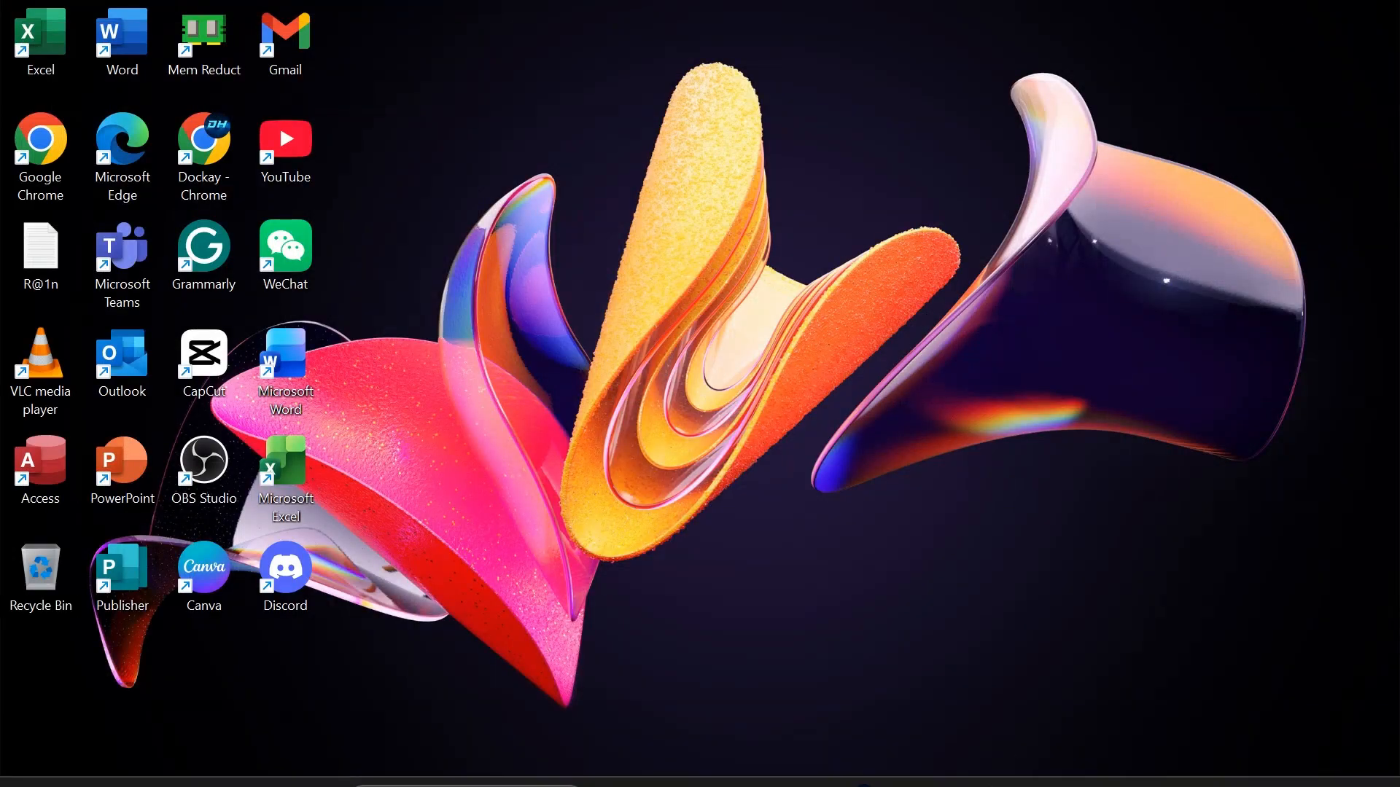
Step: Switch back to CapCut, import countdown_0_to_100_10_seconds.srt as local captions and add them to the timeline from 00:00:00:00
left_click(1000, 763)
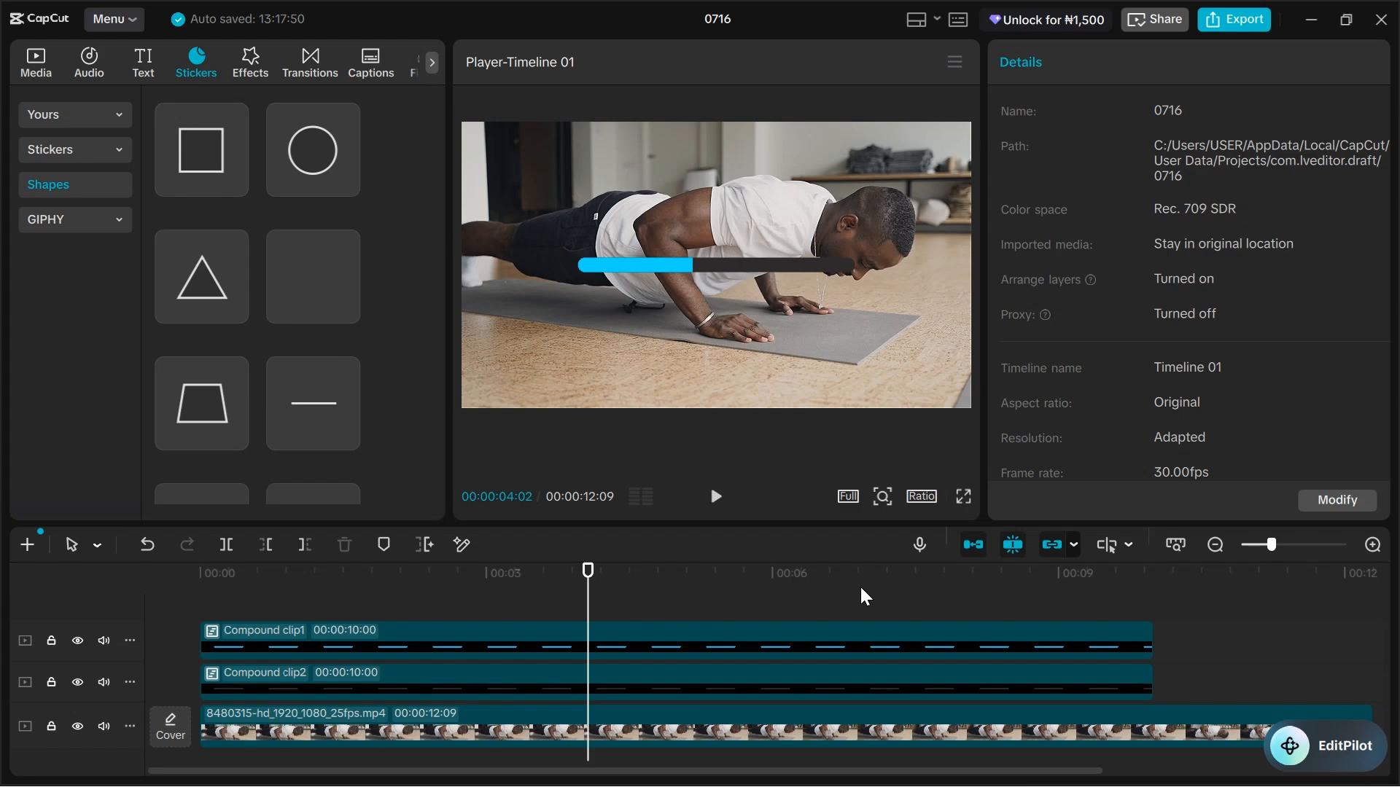
left_click_drag(589, 587, 172, 637)
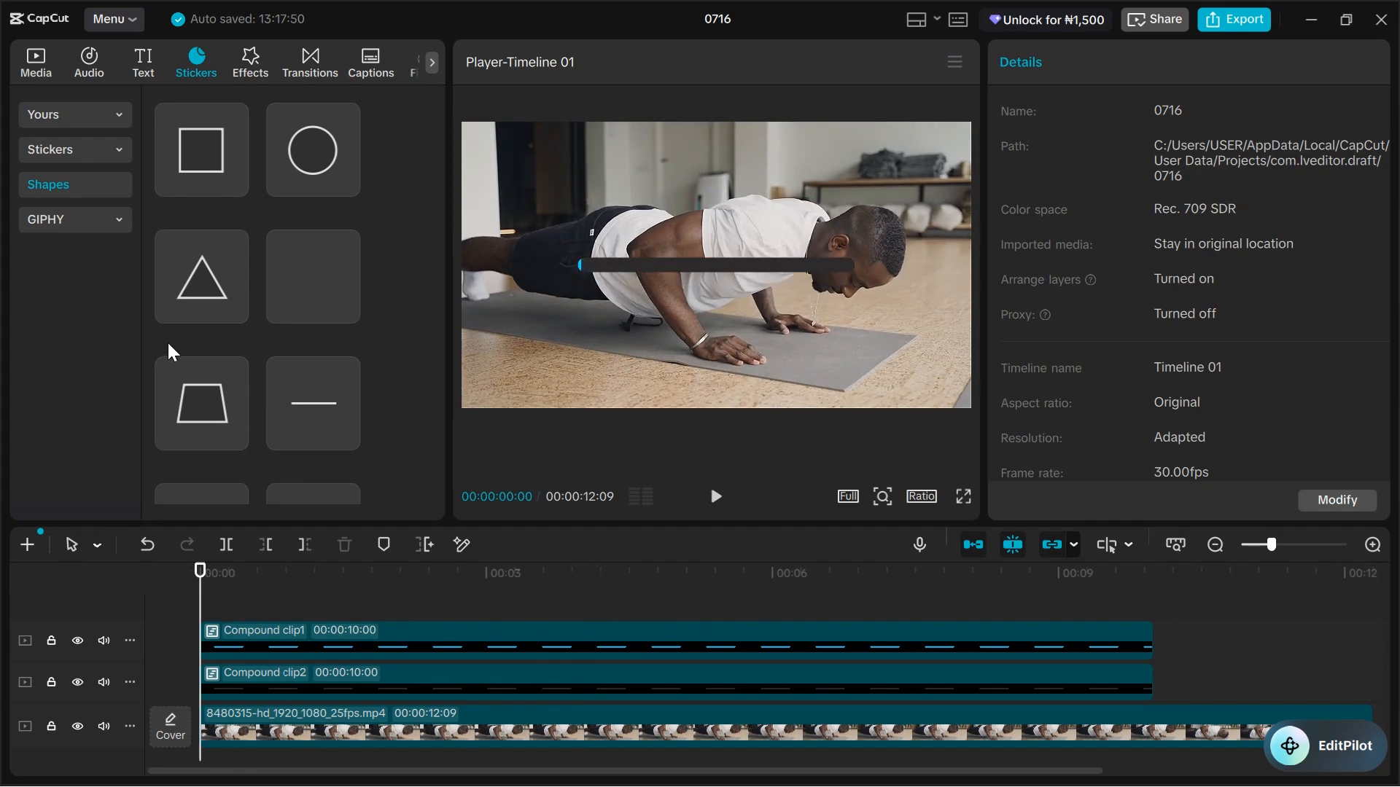
left_click(142, 64)
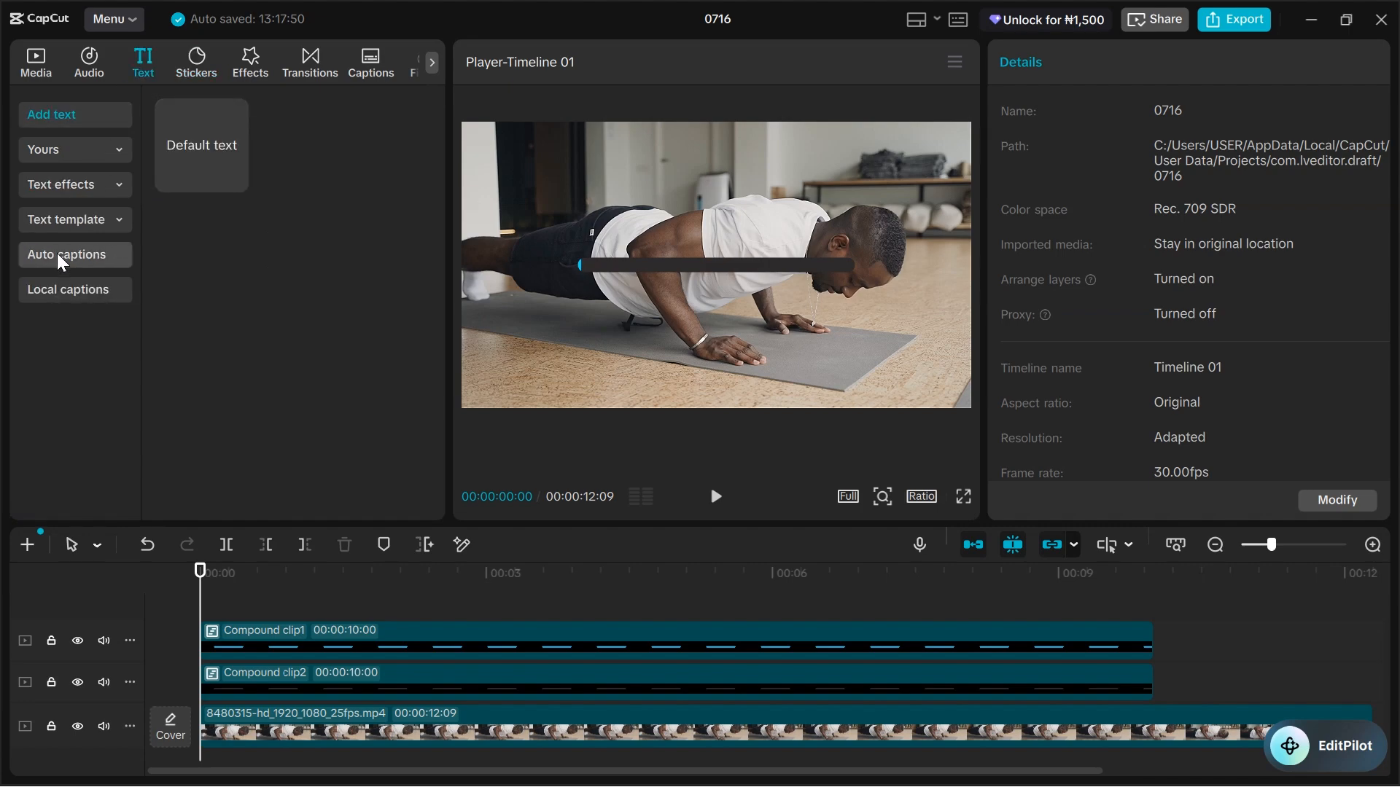
left_click(50, 290)
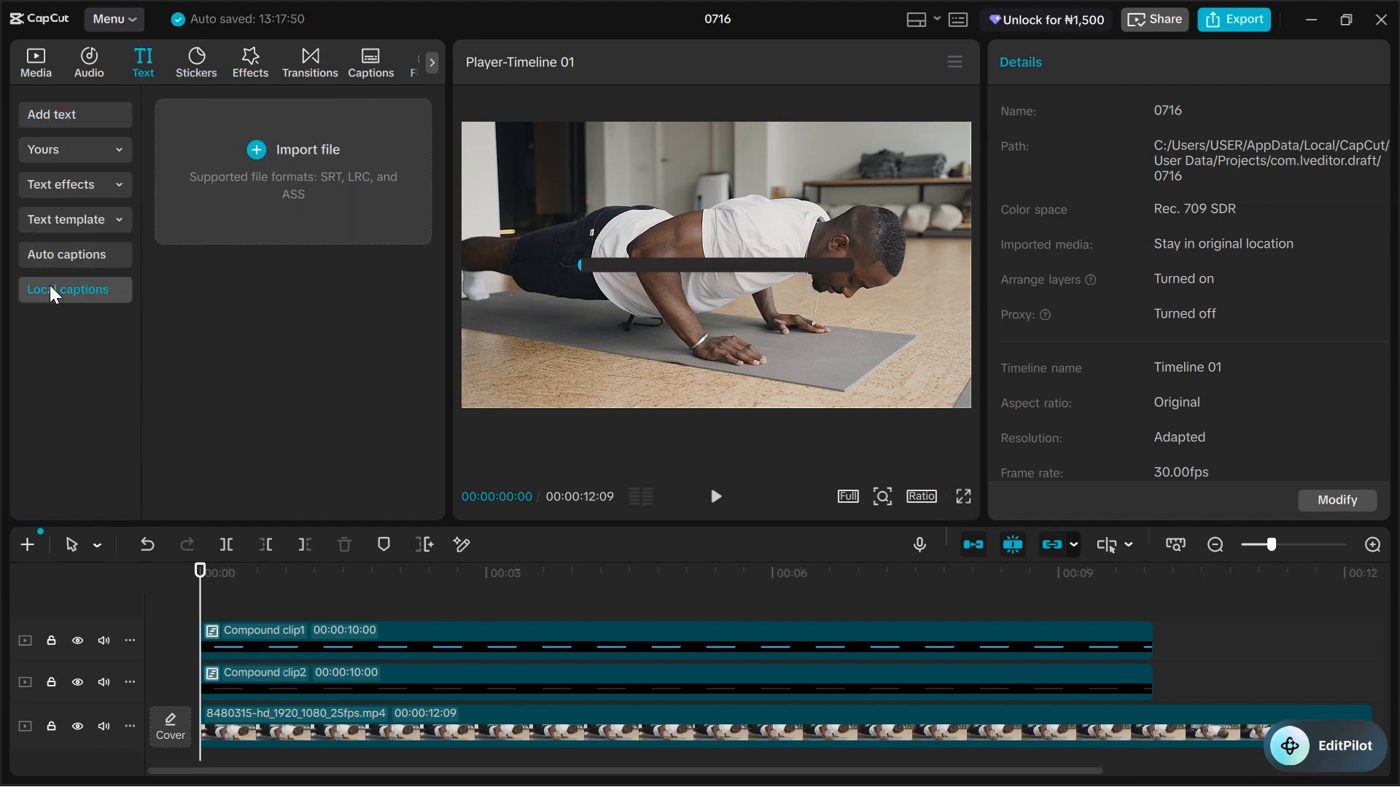
left_click(261, 156)
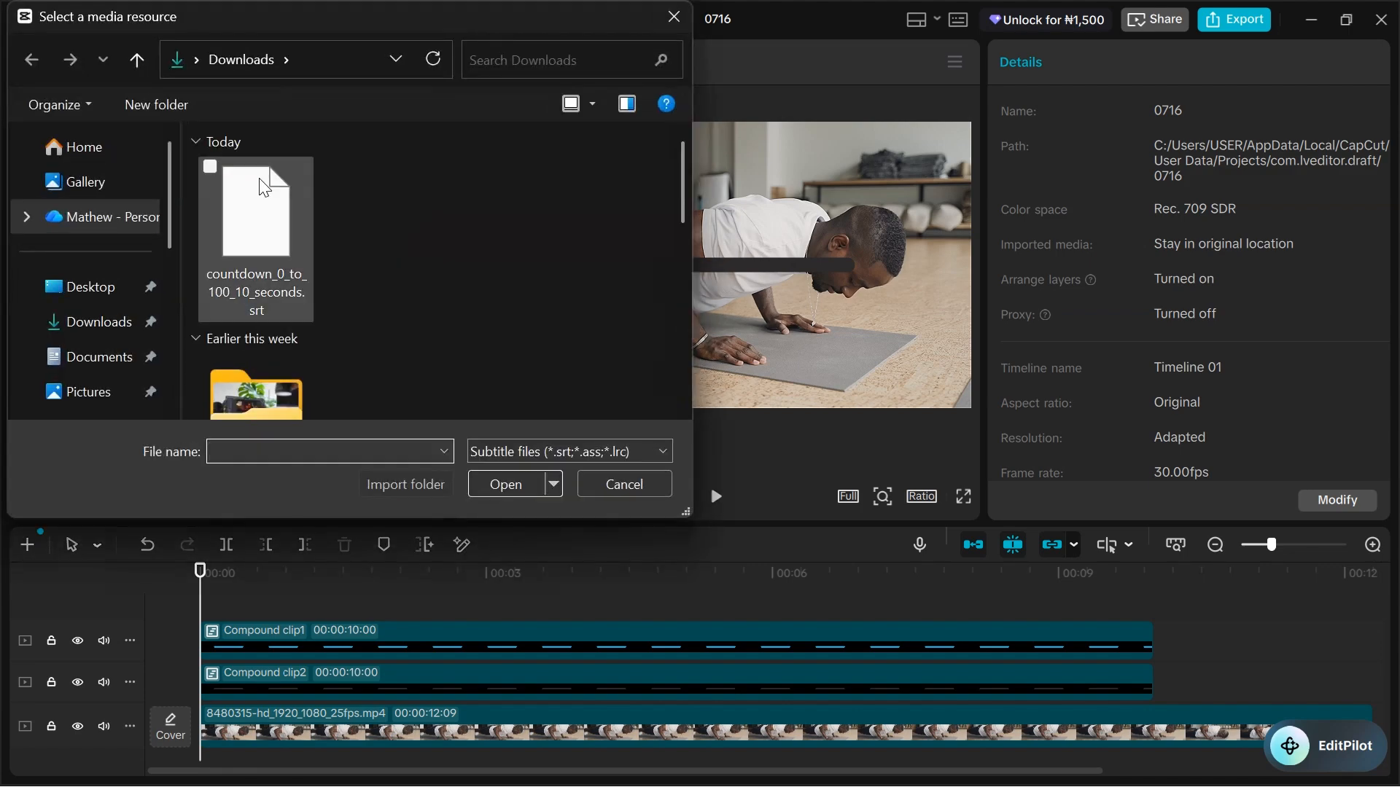
left_click(261, 186)
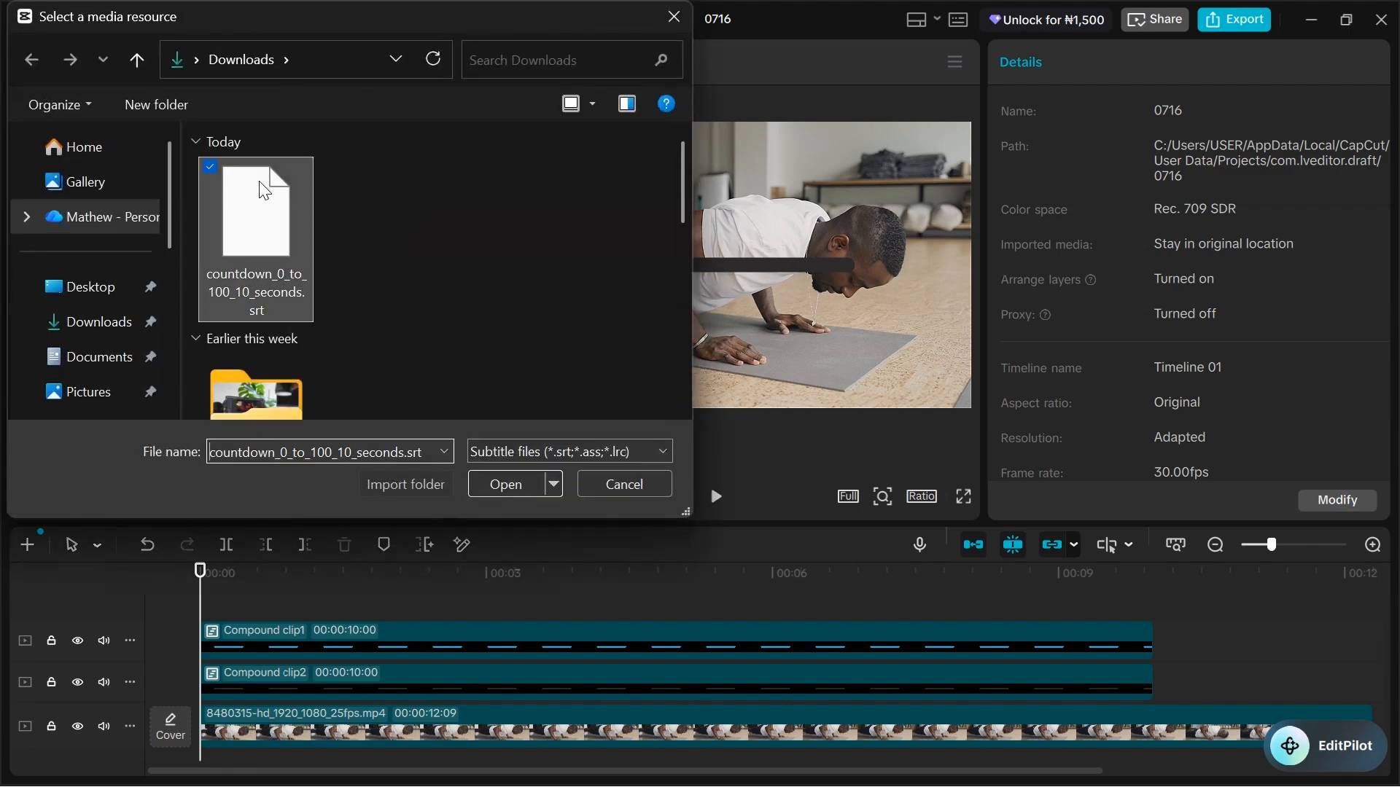
left_click(513, 483)
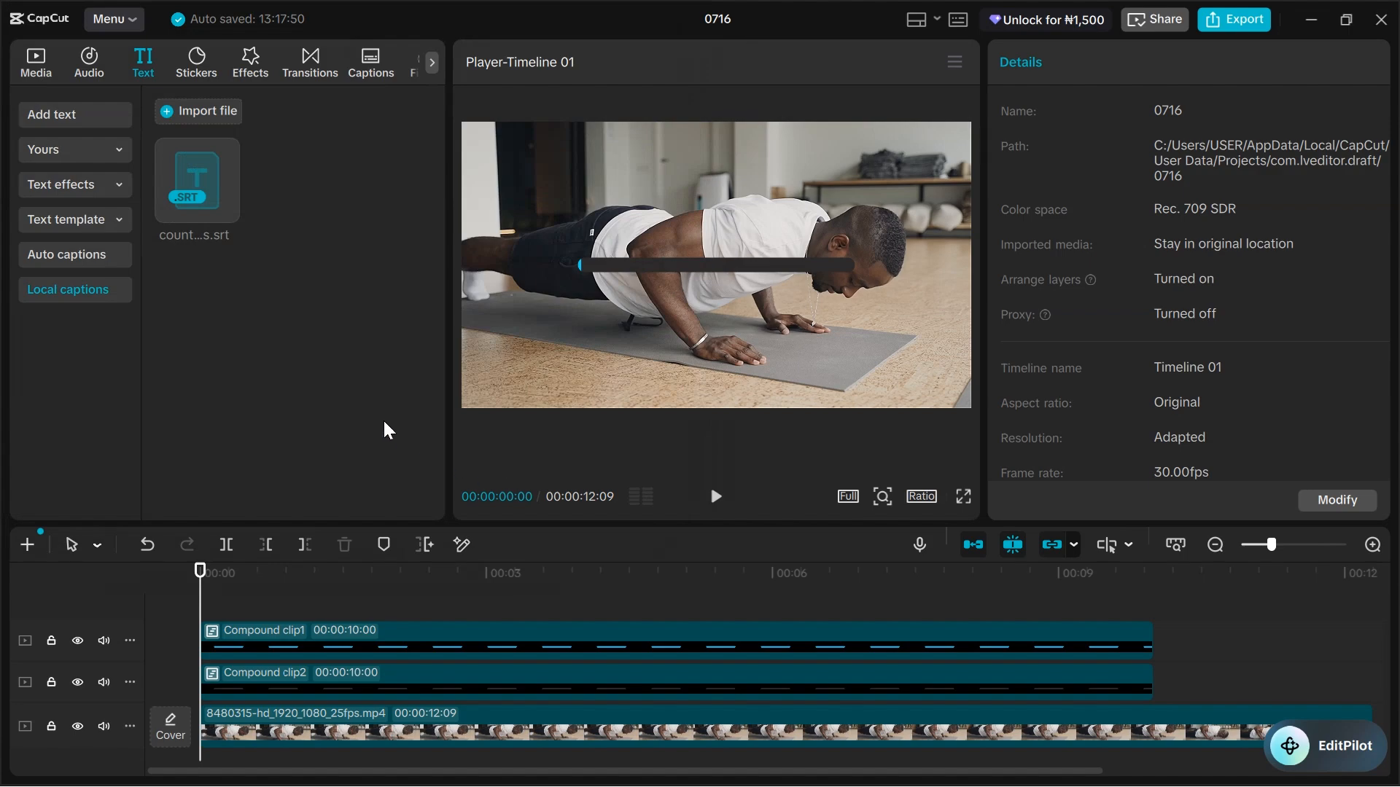
left_click(225, 209)
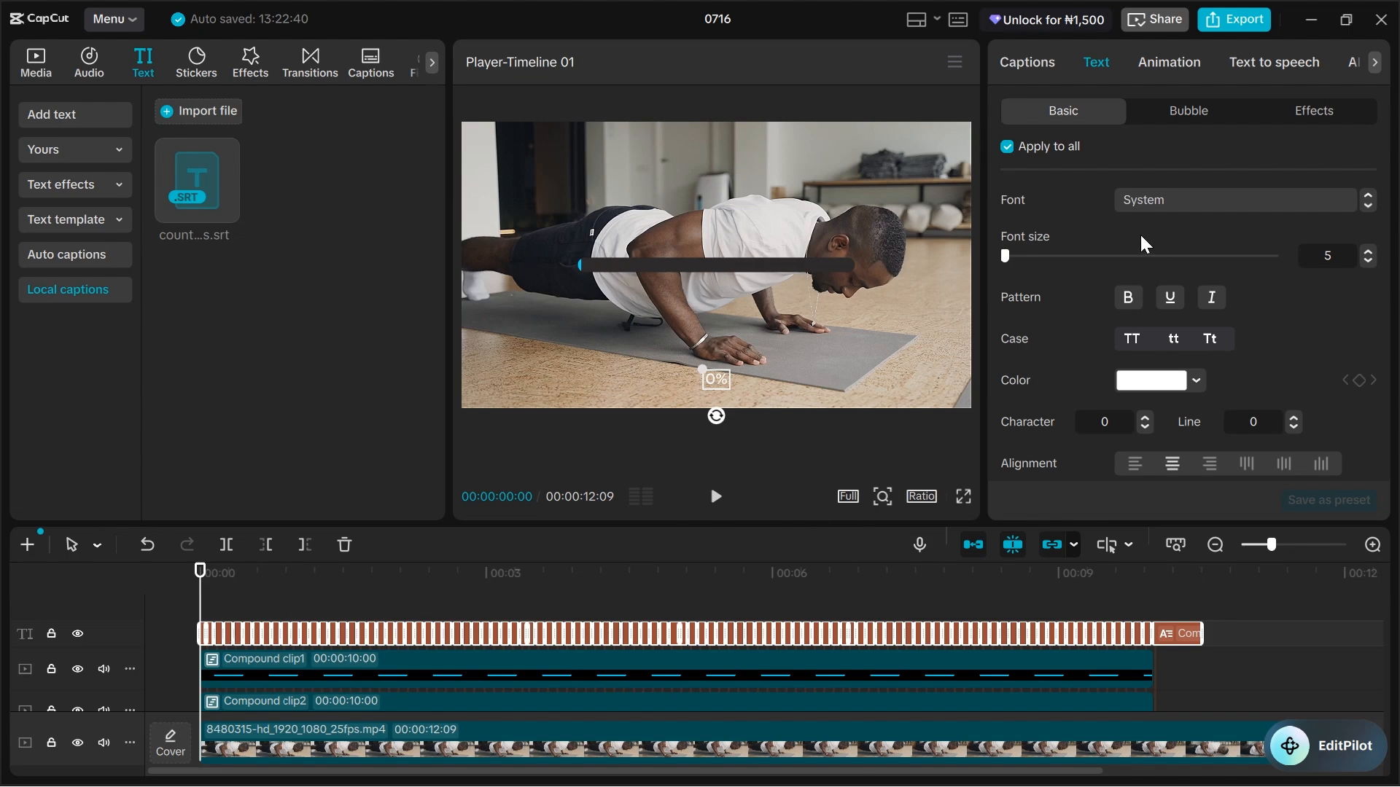
Step: Set the font of all percentage captions to Public Sans
left_click(1205, 204)
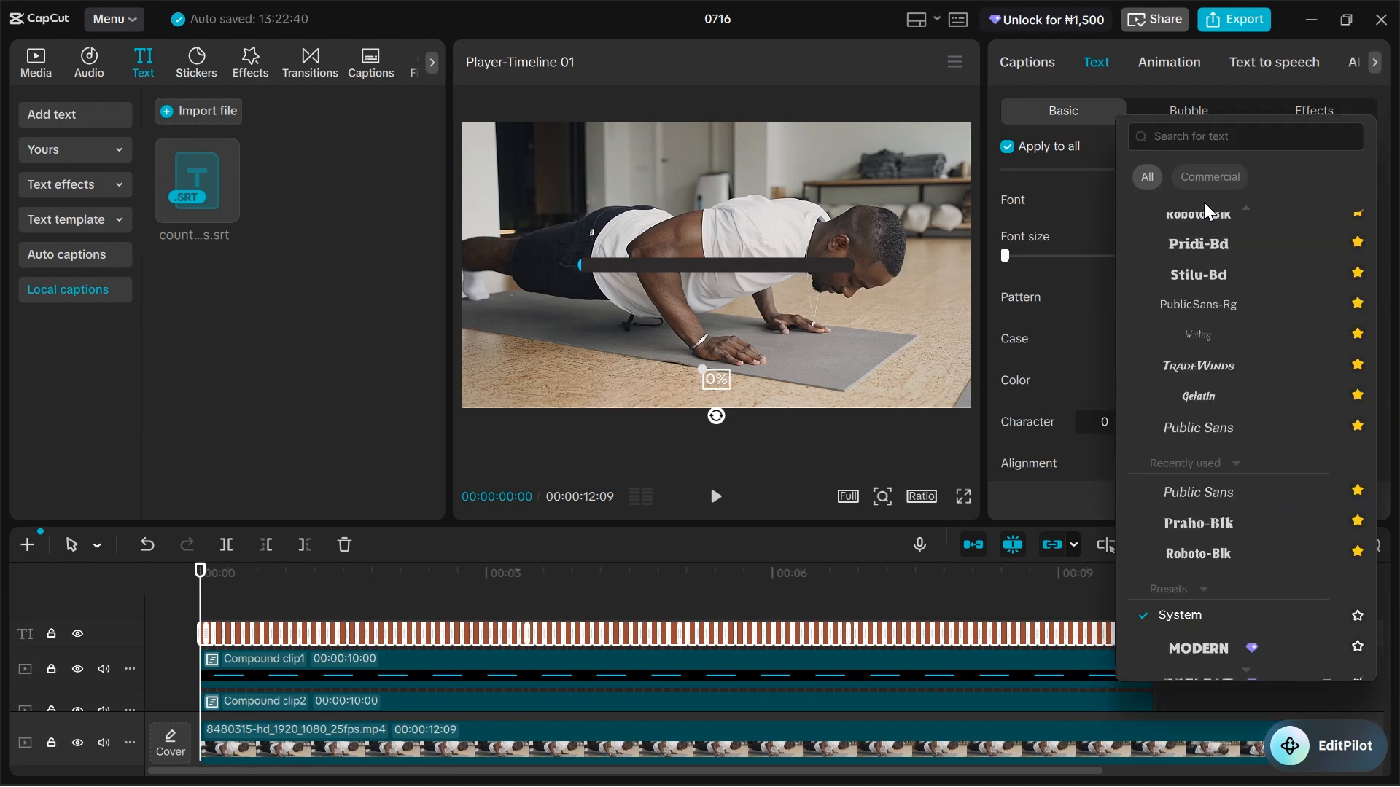
scroll(1225, 219, "up", 3)
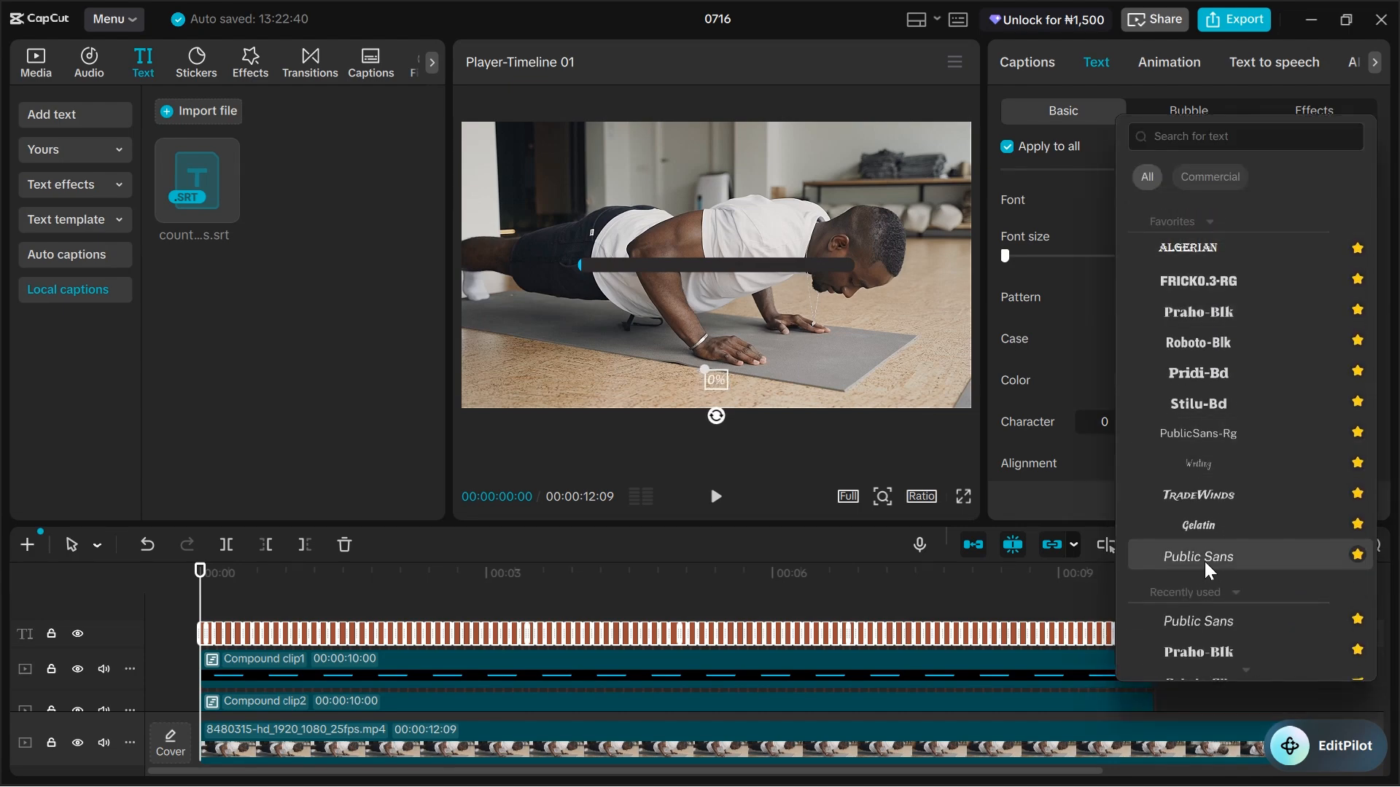
left_click(1204, 558)
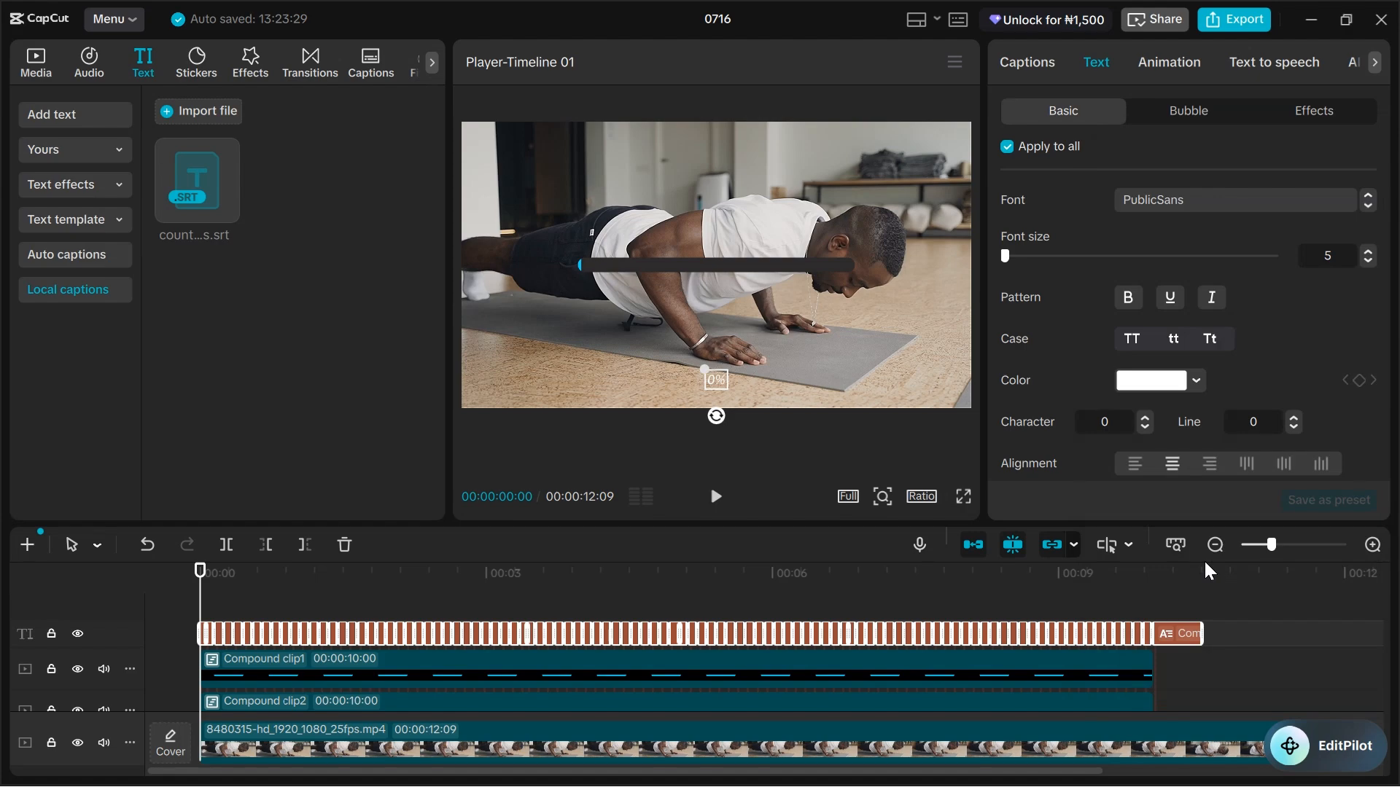
Step: Set the text color of all captions to hex 0E2033
scroll(1245, 364, "down", 3)
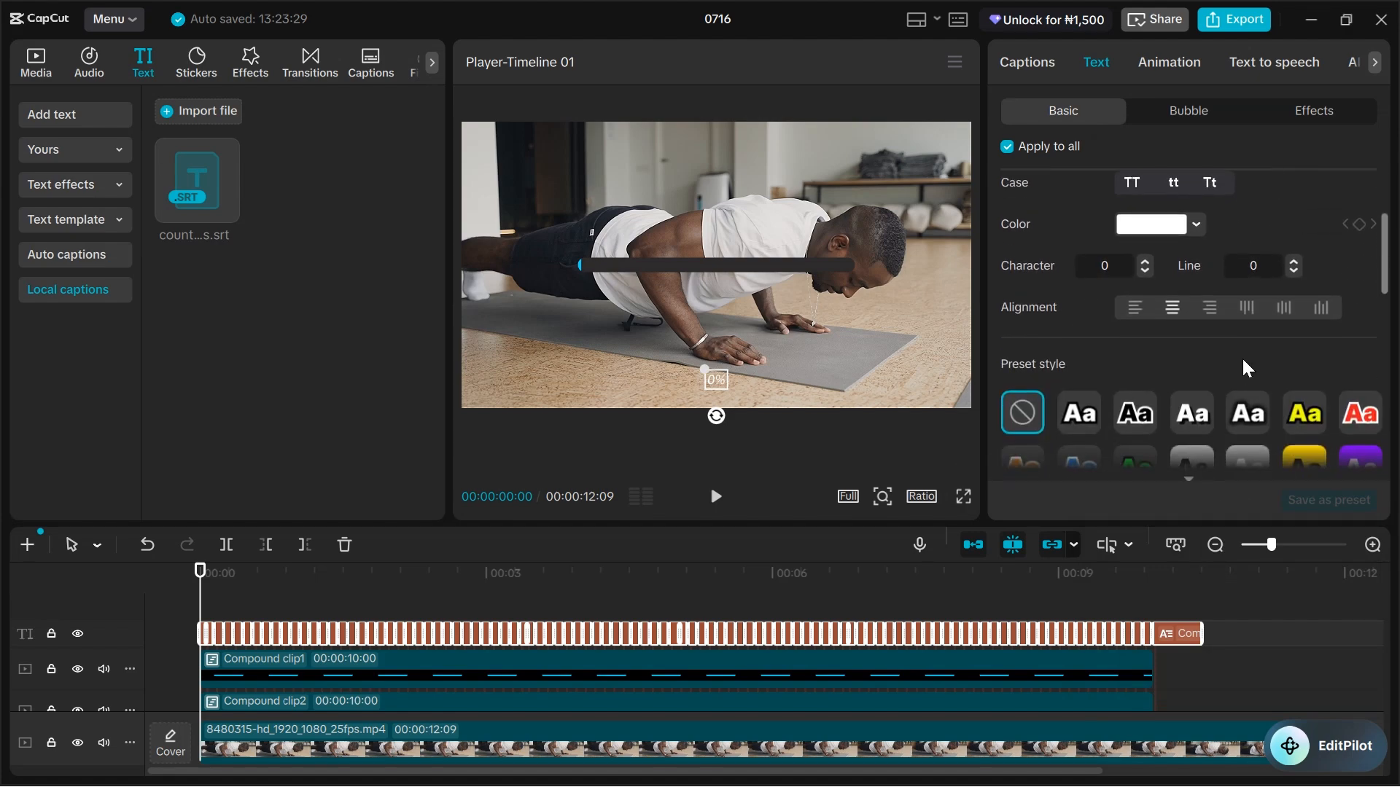
left_click(1166, 226)
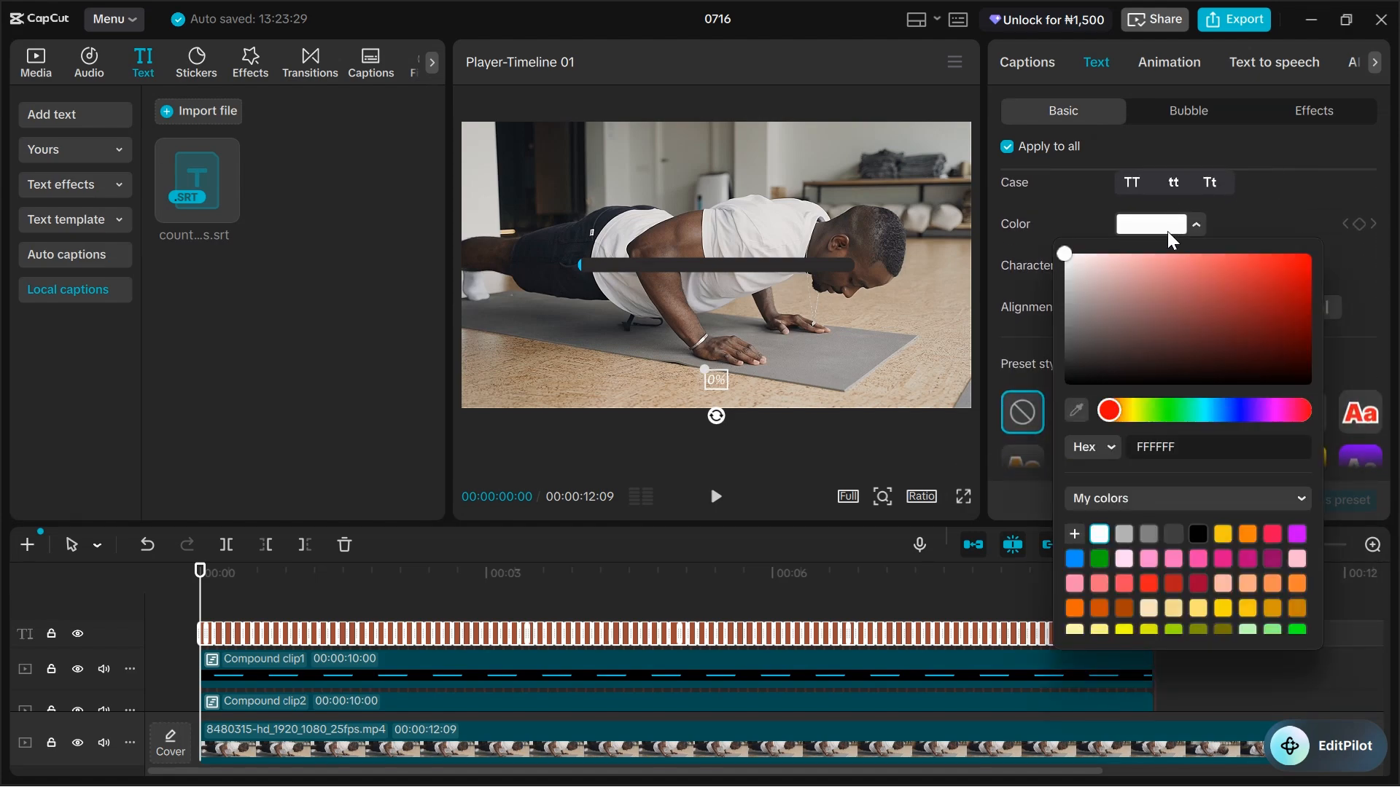
left_click(1091, 367)
left_click(1190, 443)
type("0E2033")
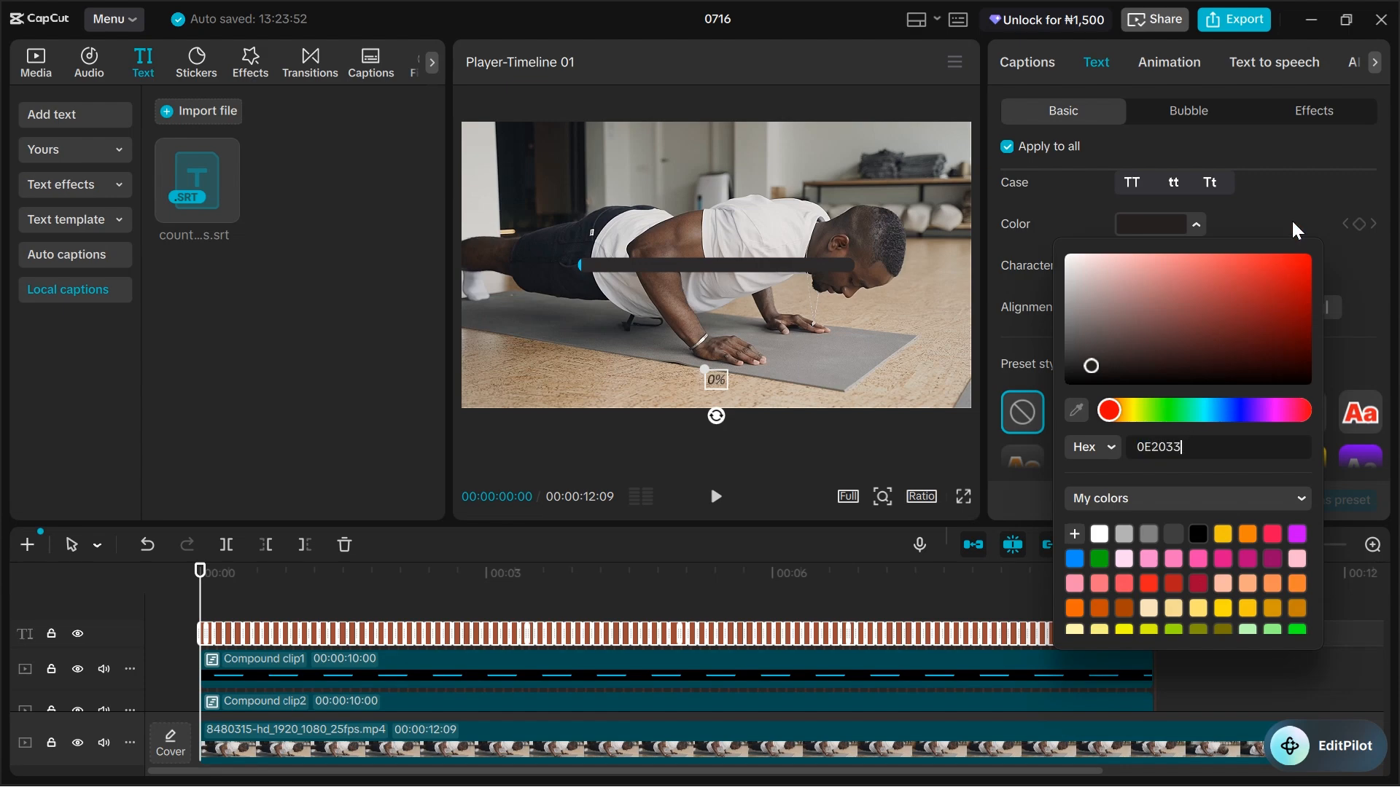
left_click(1251, 217)
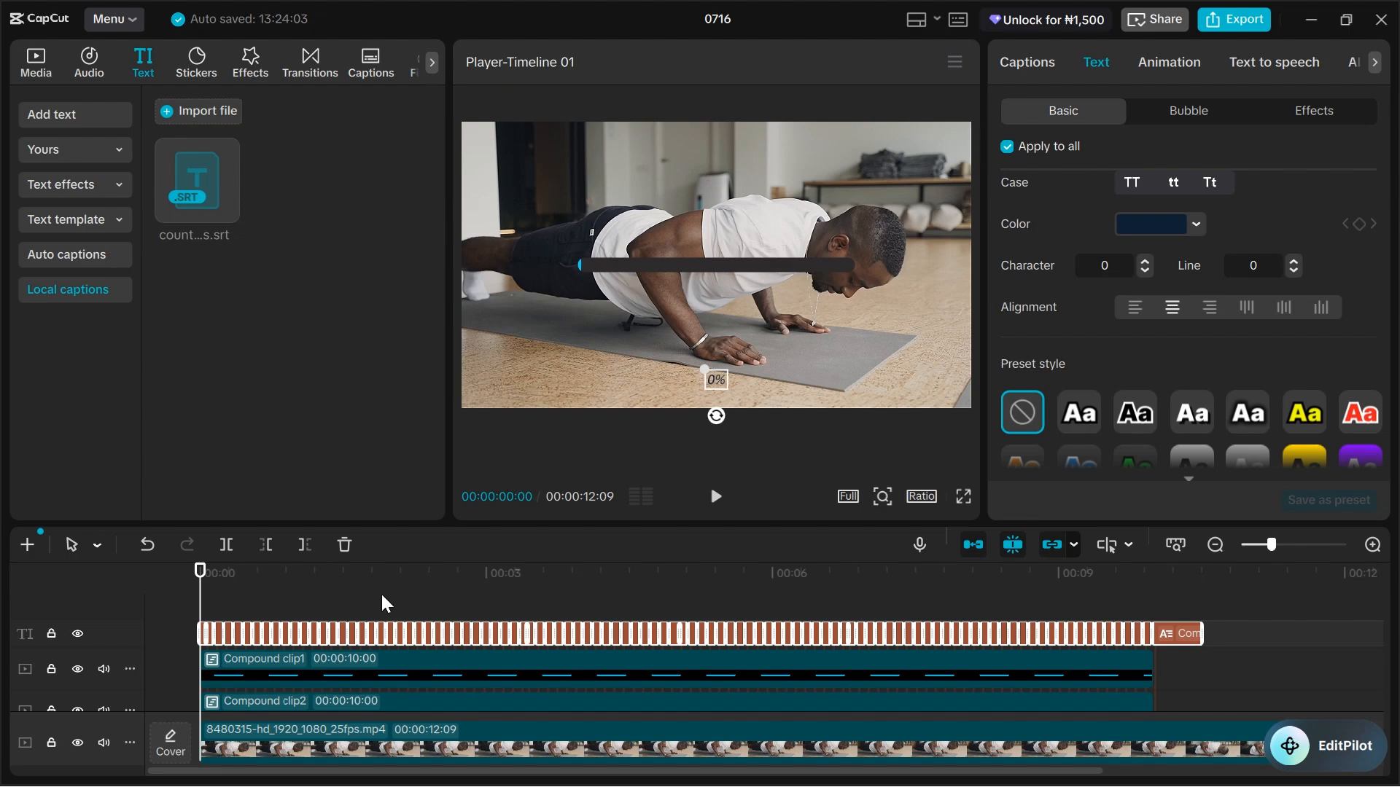
Step: Combine the two bar clips into one compound clip and move it to the lower edge of the frame, at about Y -985
scroll(372, 611, "down", 1)
left_click_drag(178, 633, 251, 677)
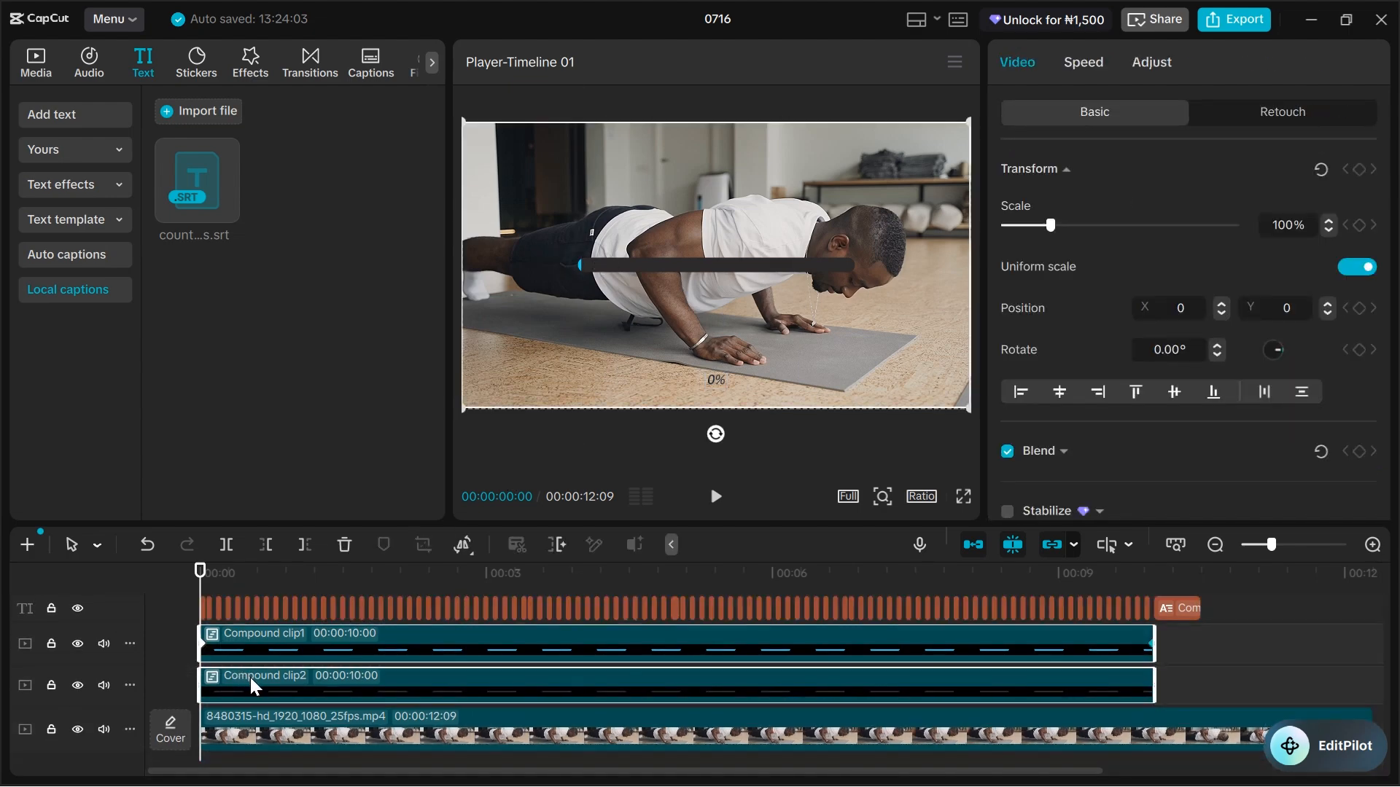
right_click(251, 677)
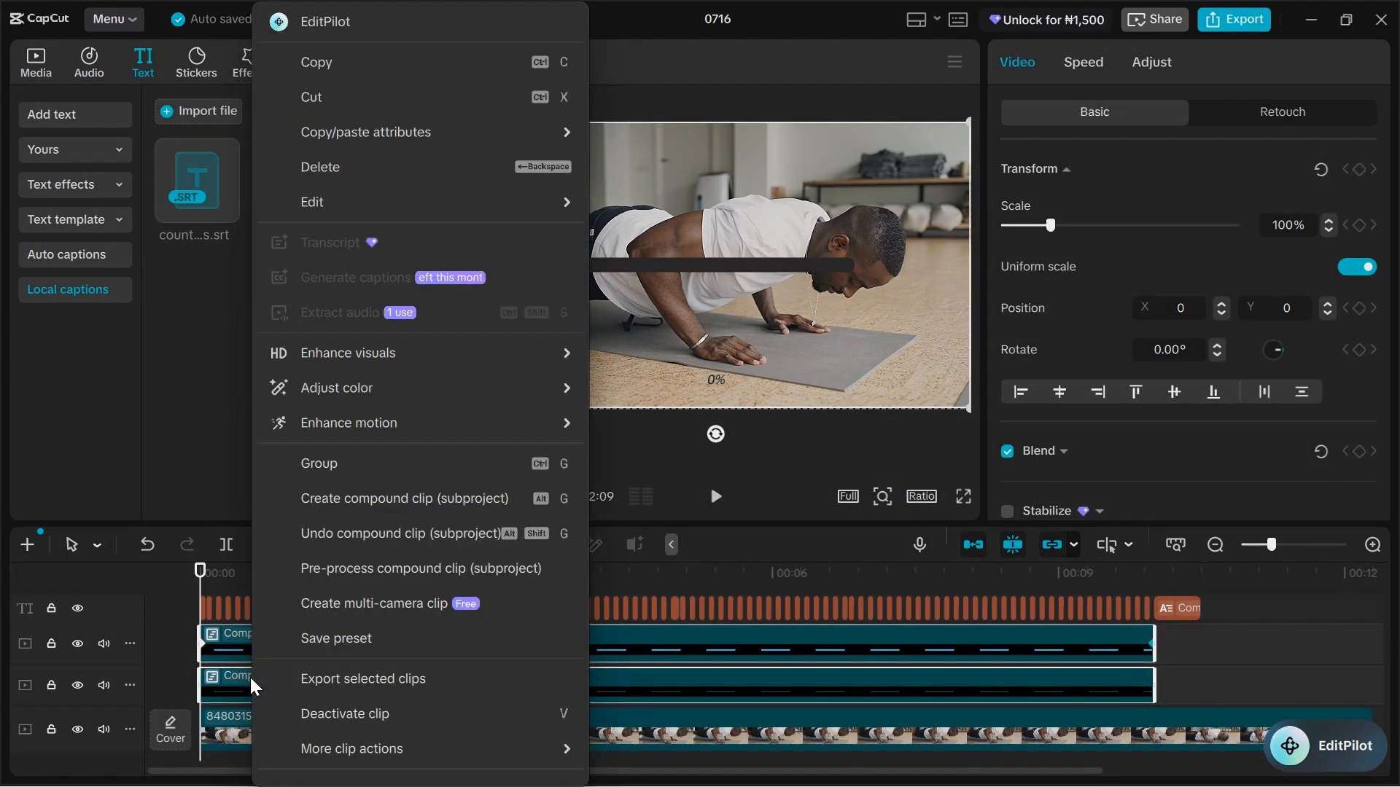
left_click(350, 500)
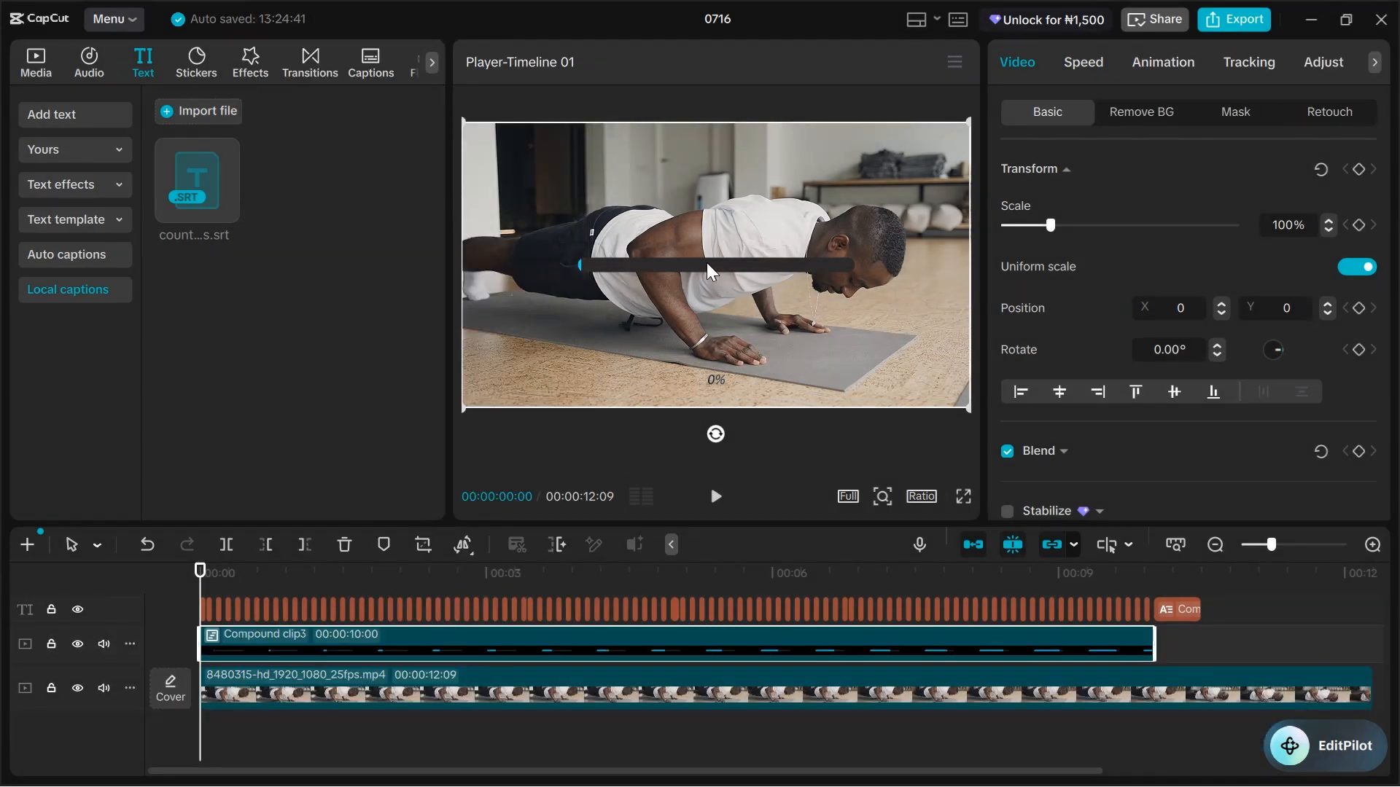
left_click_drag(706, 262, 710, 394)
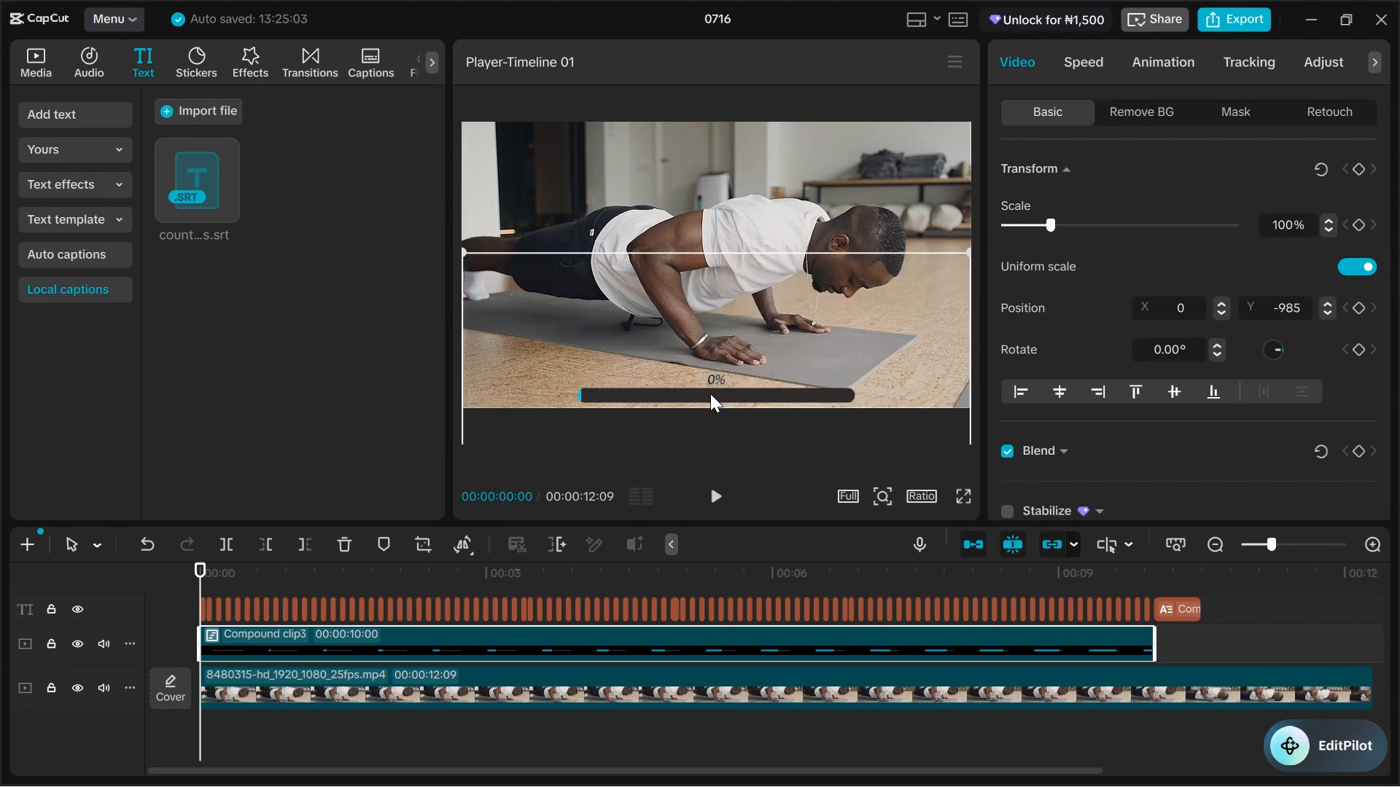
Step: Select the whole percentage caption sequence and position it centered just above the progress bar
left_click_drag(179, 606, 1267, 612)
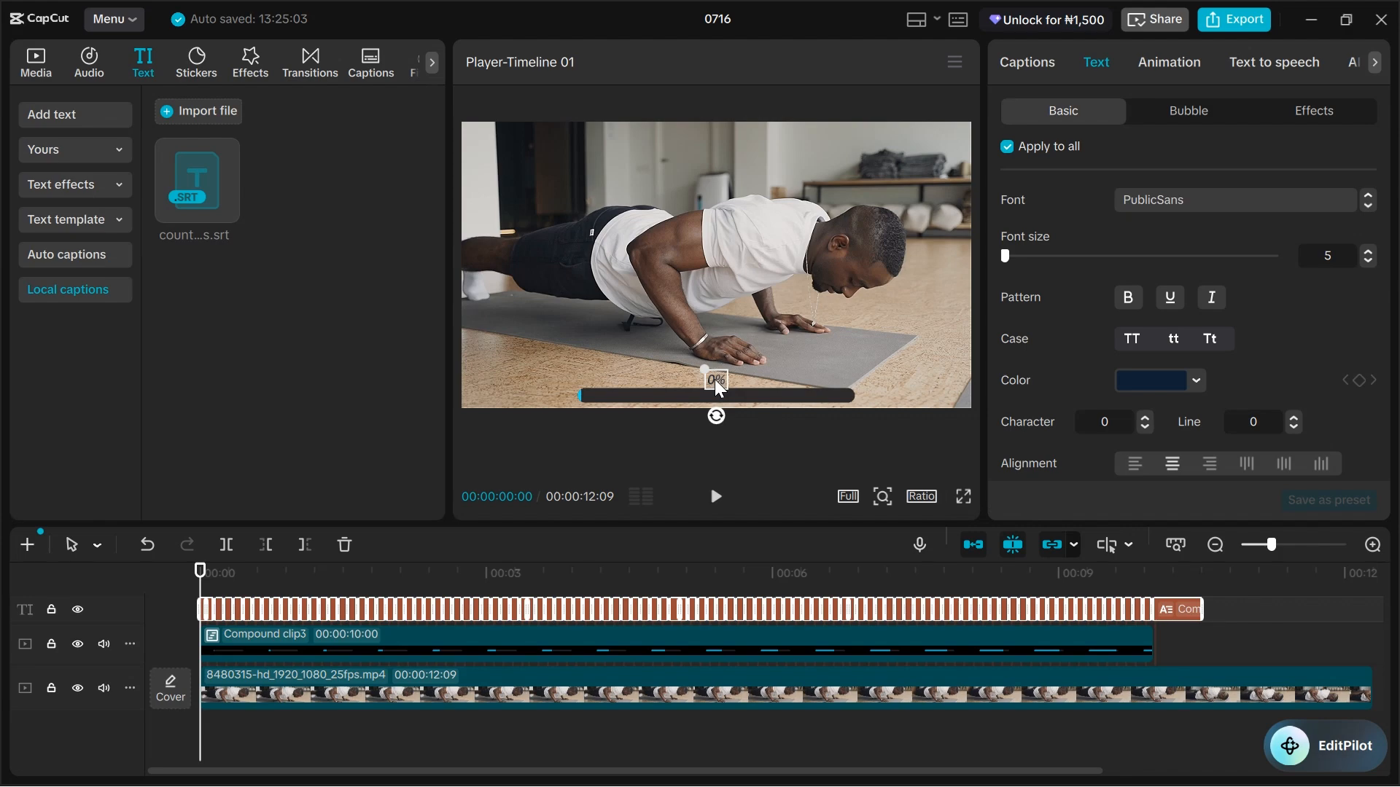
left_click_drag(715, 392, 715, 379)
left_click(177, 617)
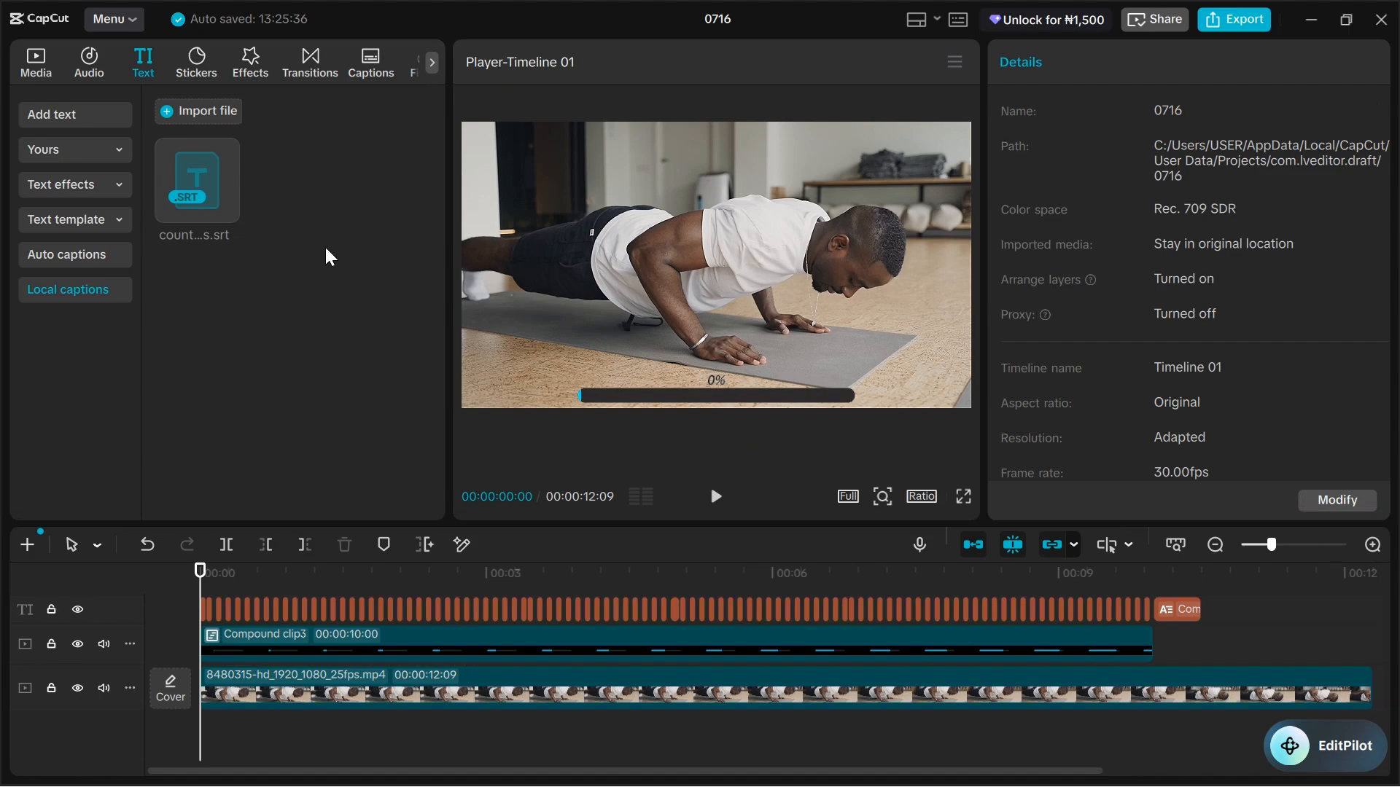
Step: Search the music library for "tick tock", add the Quartz clock second hand track at the timeline start, and trim its end at 00:00:09:18
left_click(87, 61)
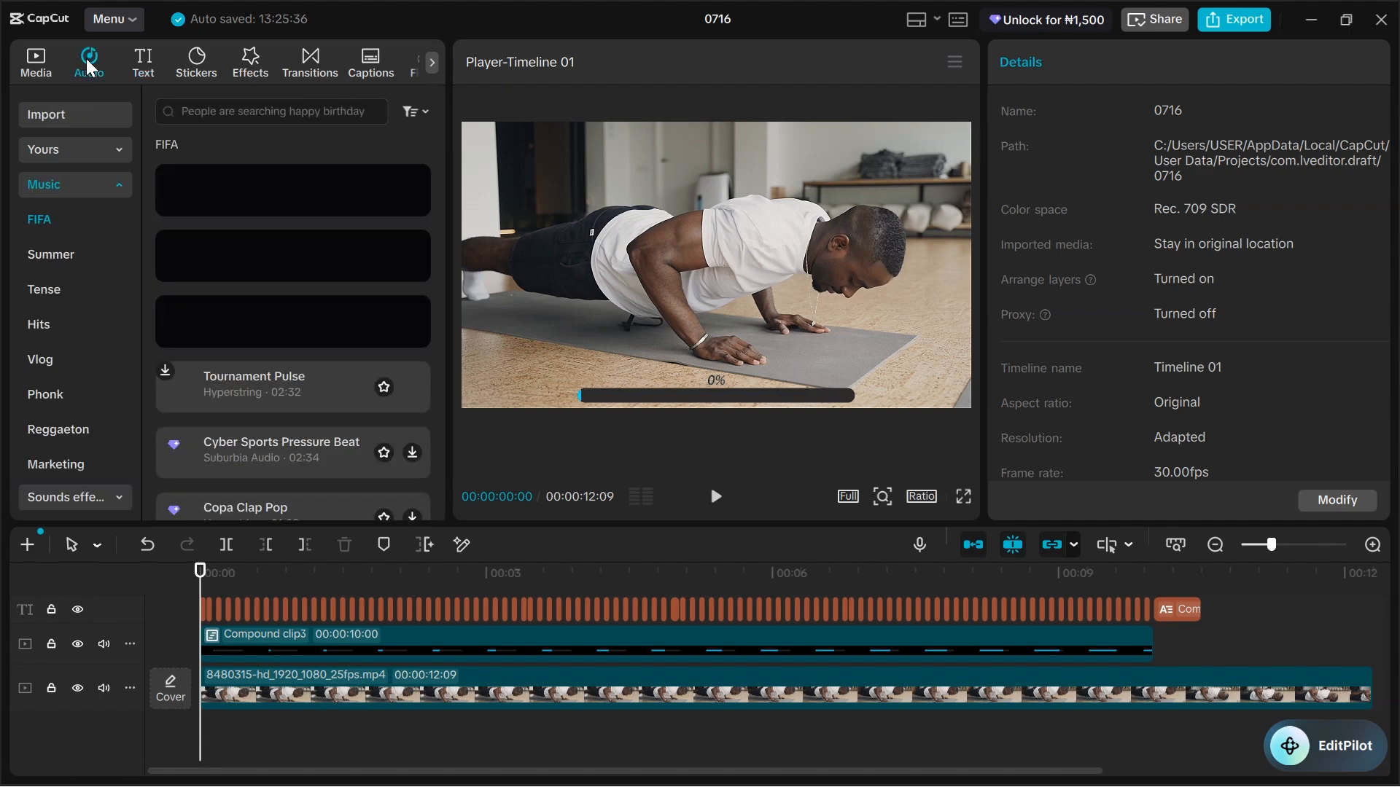
left_click(222, 113)
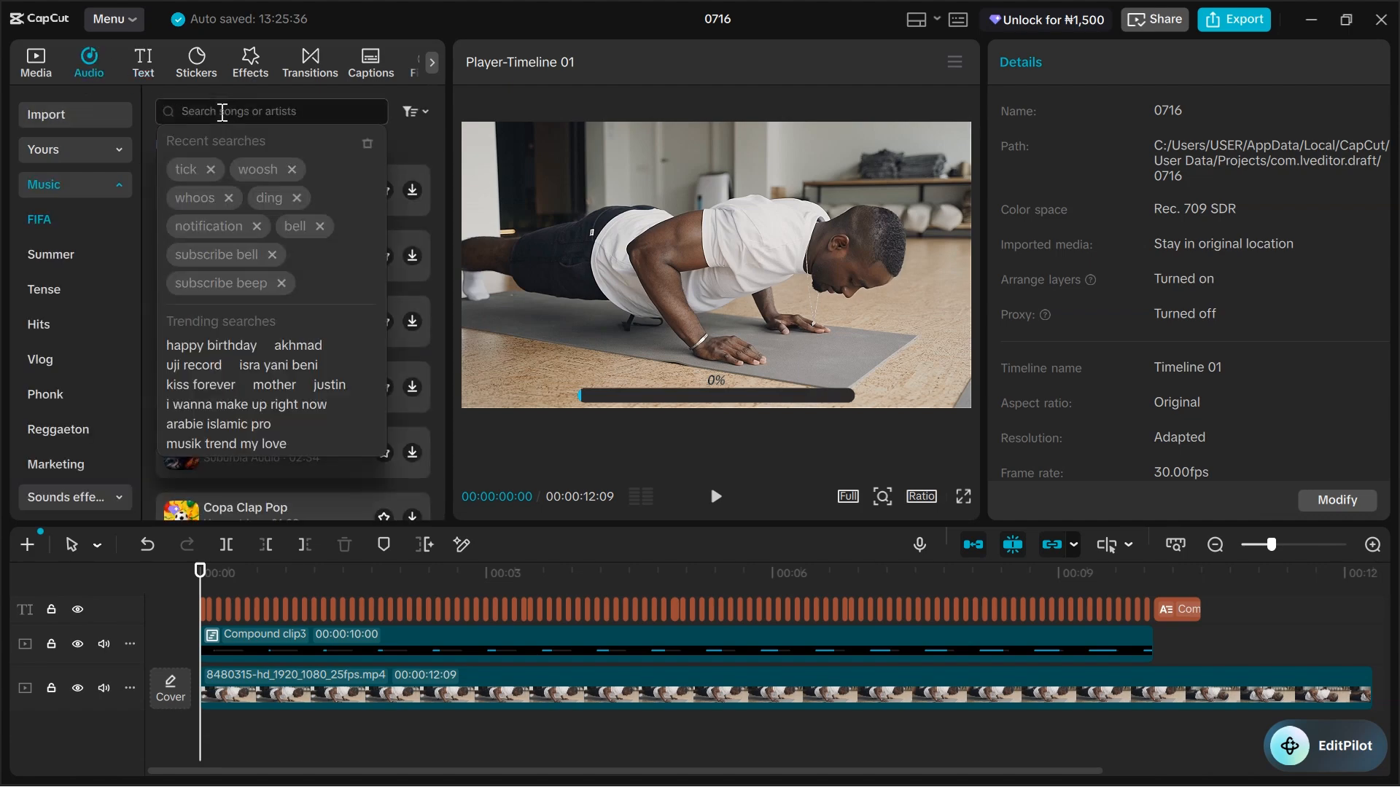
type("tick t")
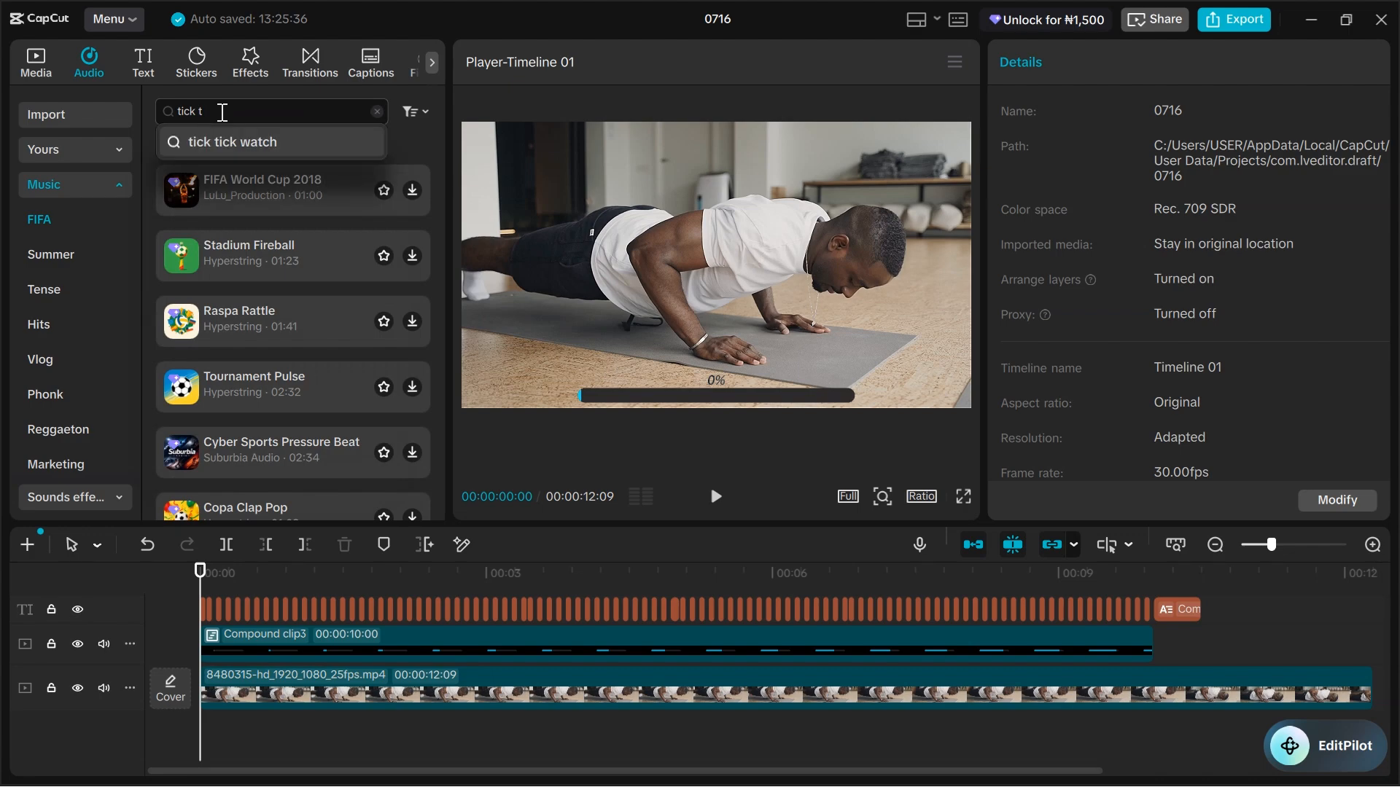
type("ock")
key("Return")
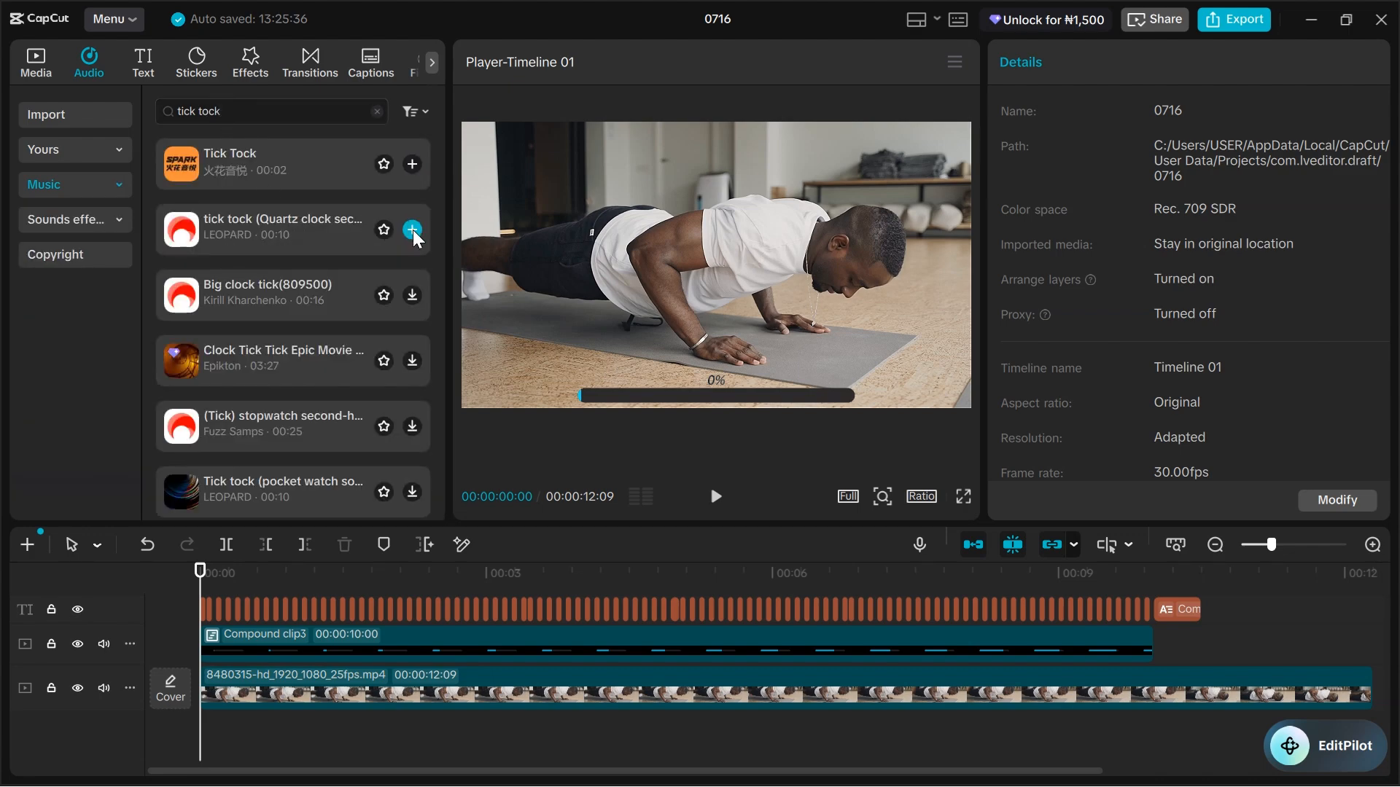
left_click(412, 230)
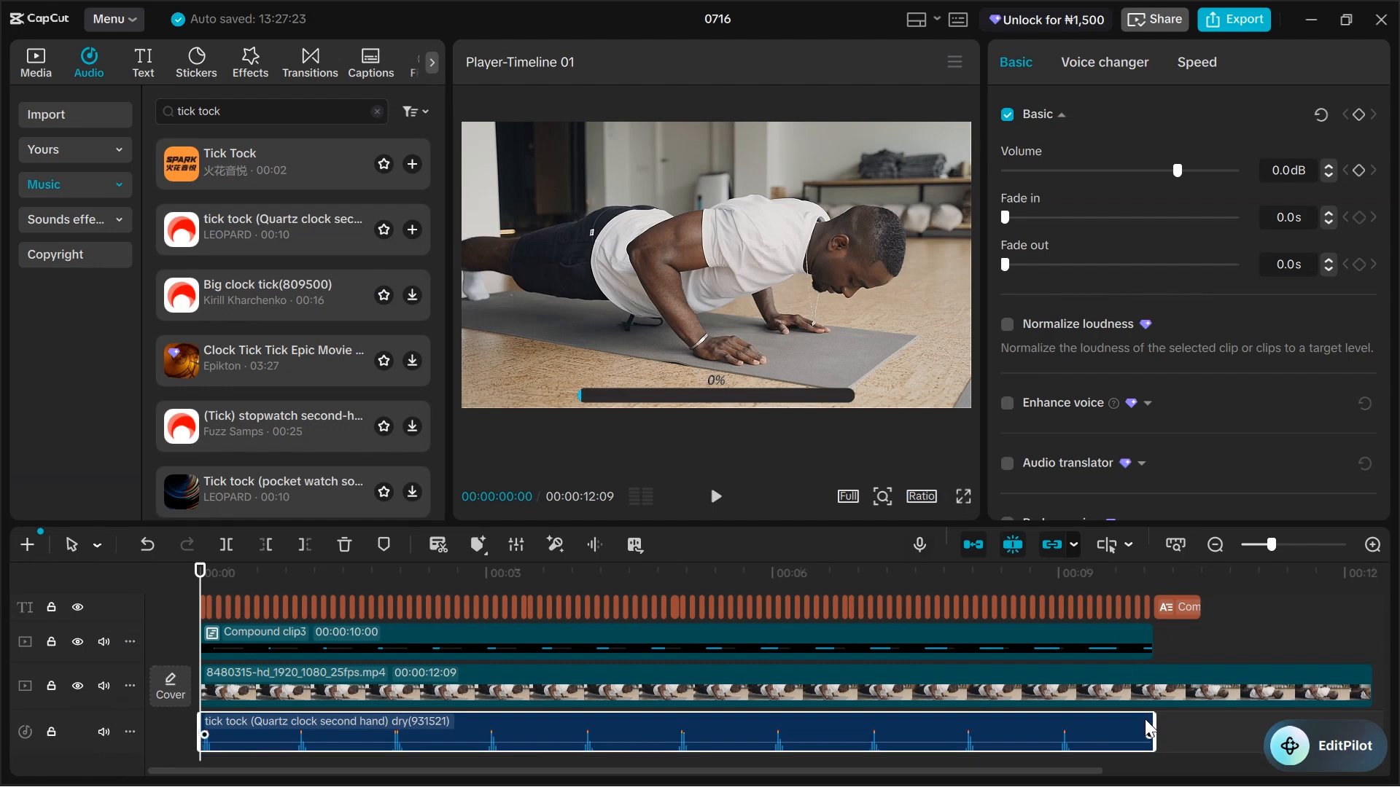
left_click(1116, 580)
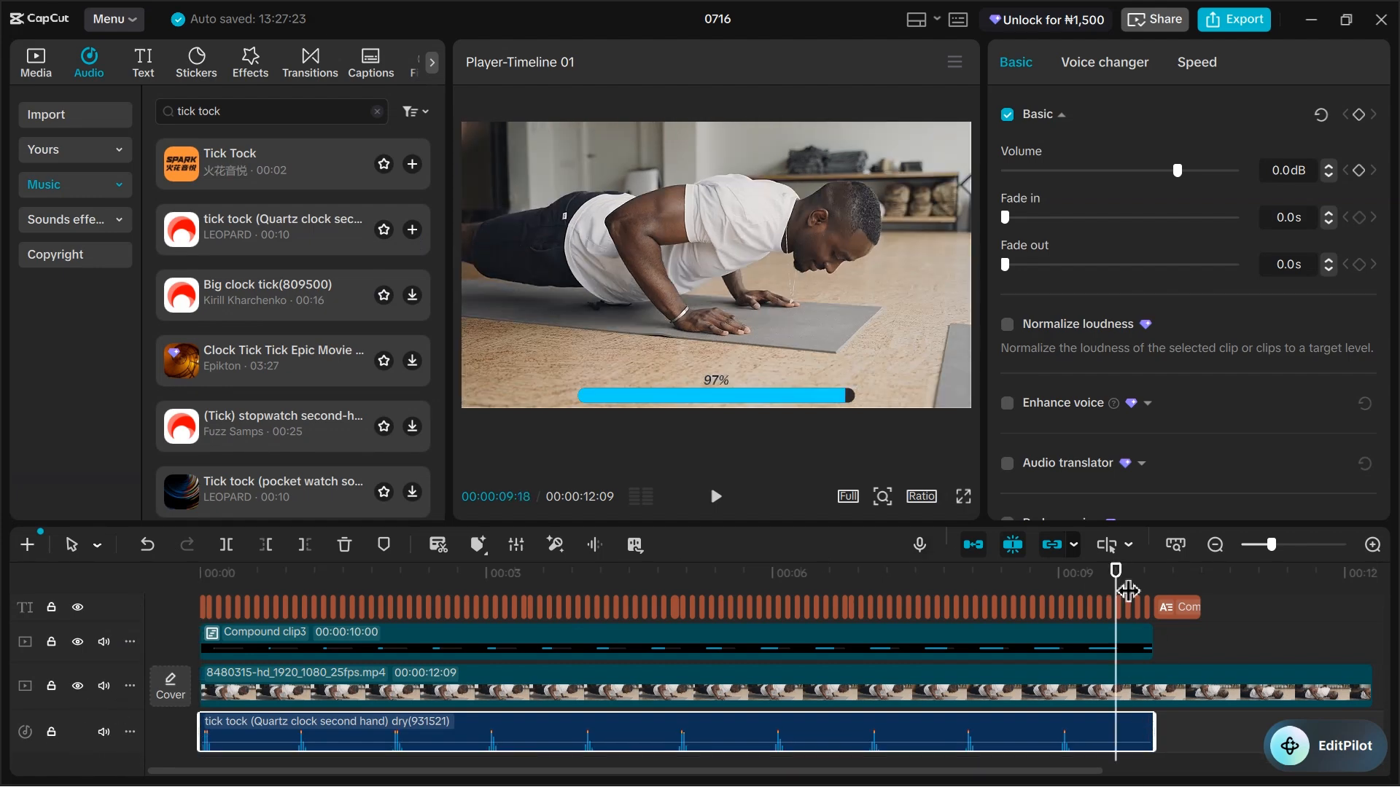
left_click(304, 545)
Step: Search the music library for "ding" and add the Bell ding sound right after the ticking audio
triple_click(284, 111)
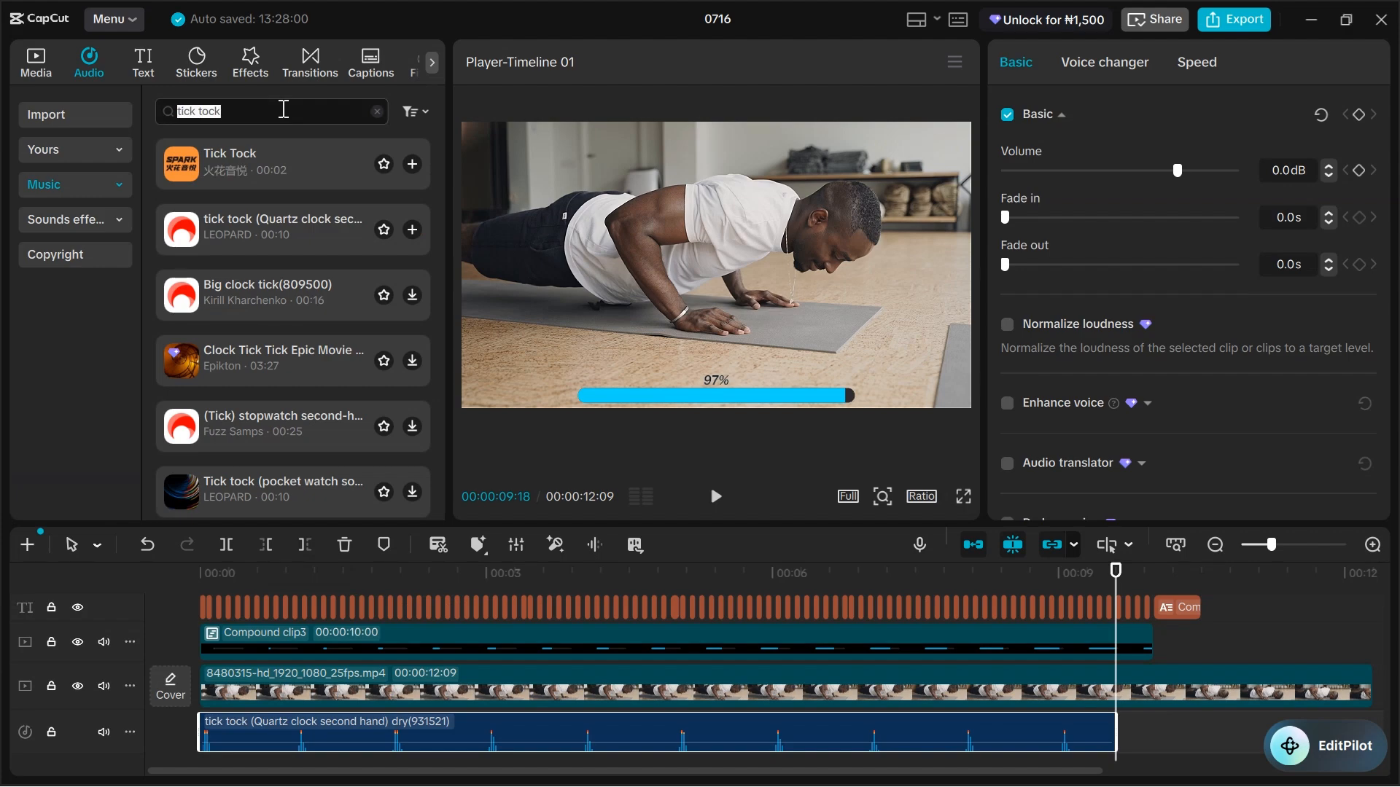
type("ding")
key("Return")
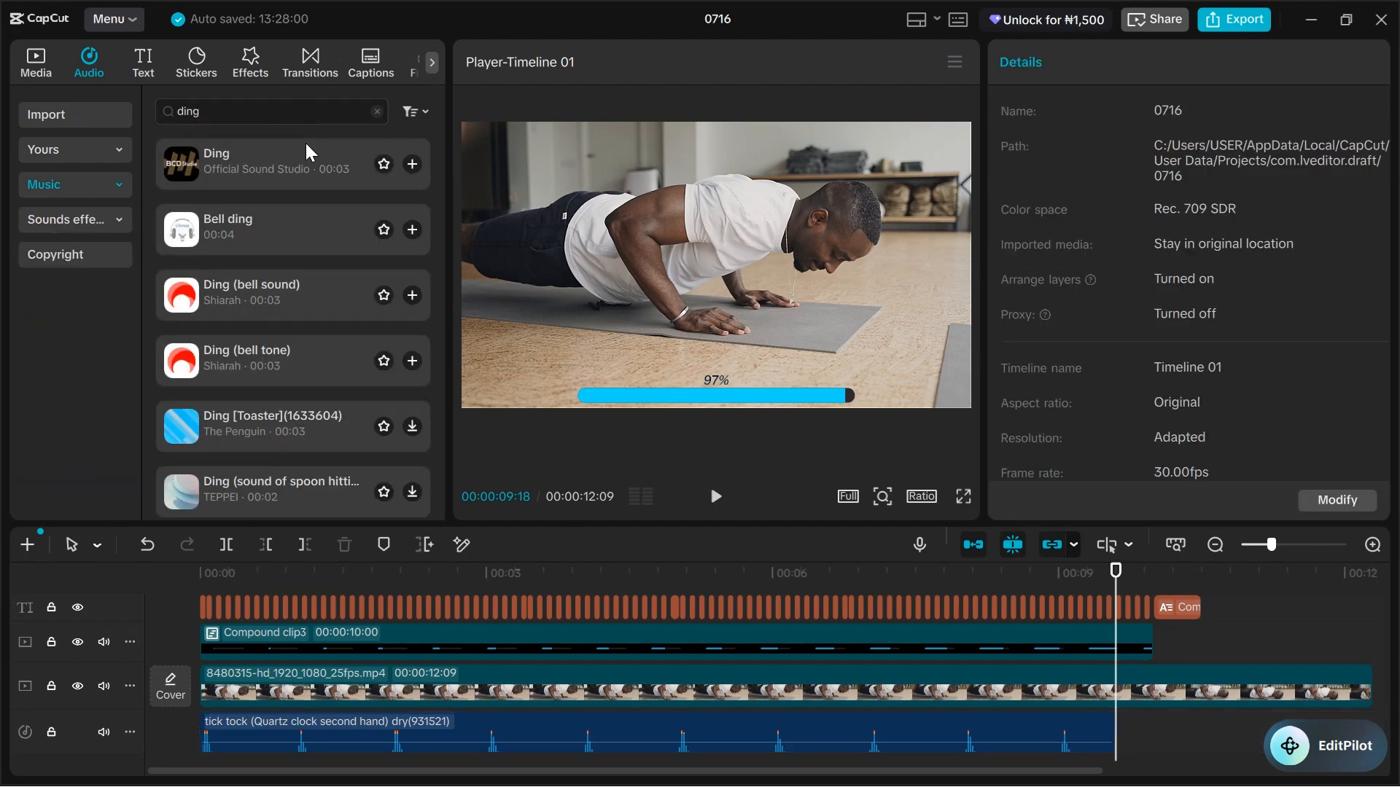
left_click(411, 232)
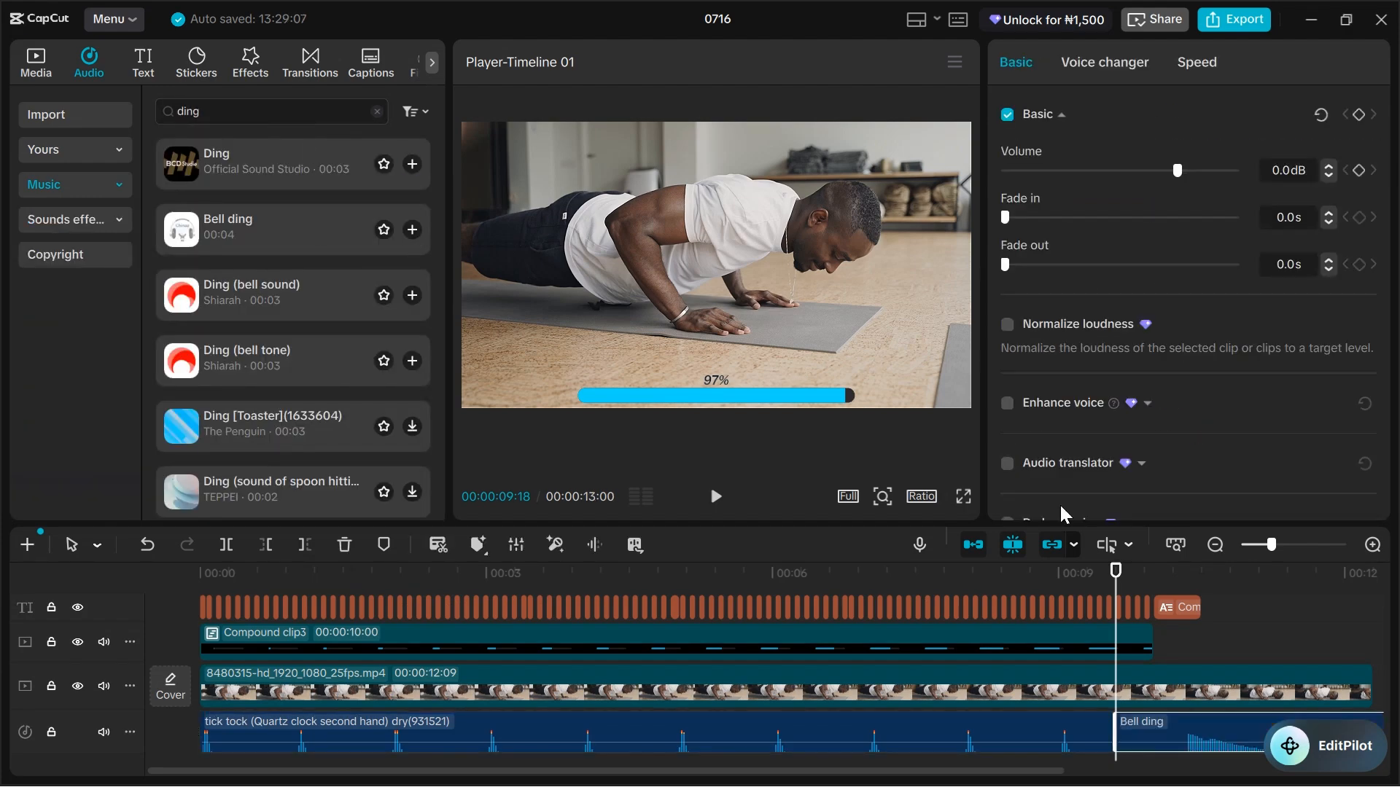
Step: Trim the beginning of the Bell ding clip at 00:00:10:00 and move the clip back against the end of the ticking audio
left_click(1153, 574)
left_click(265, 545)
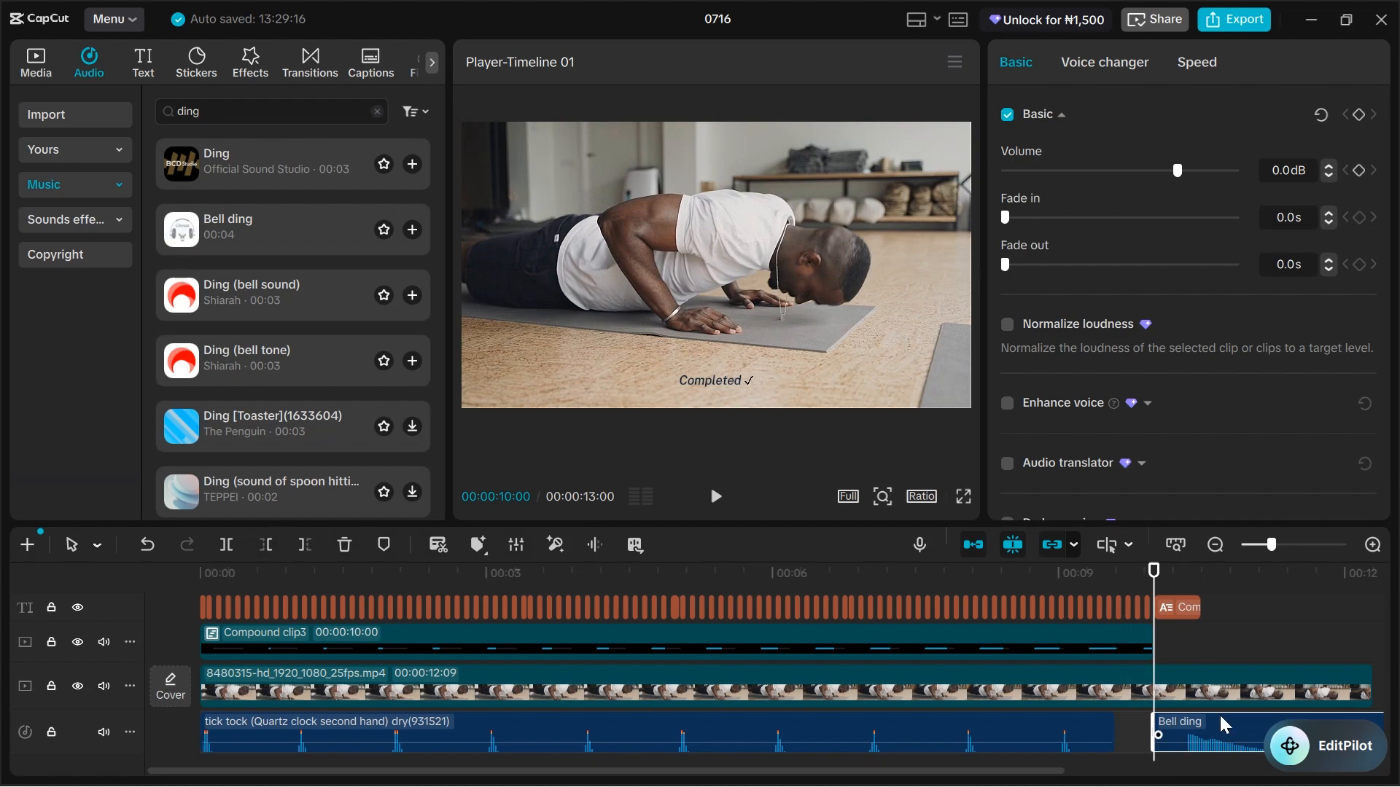
left_click_drag(1221, 724, 1190, 729)
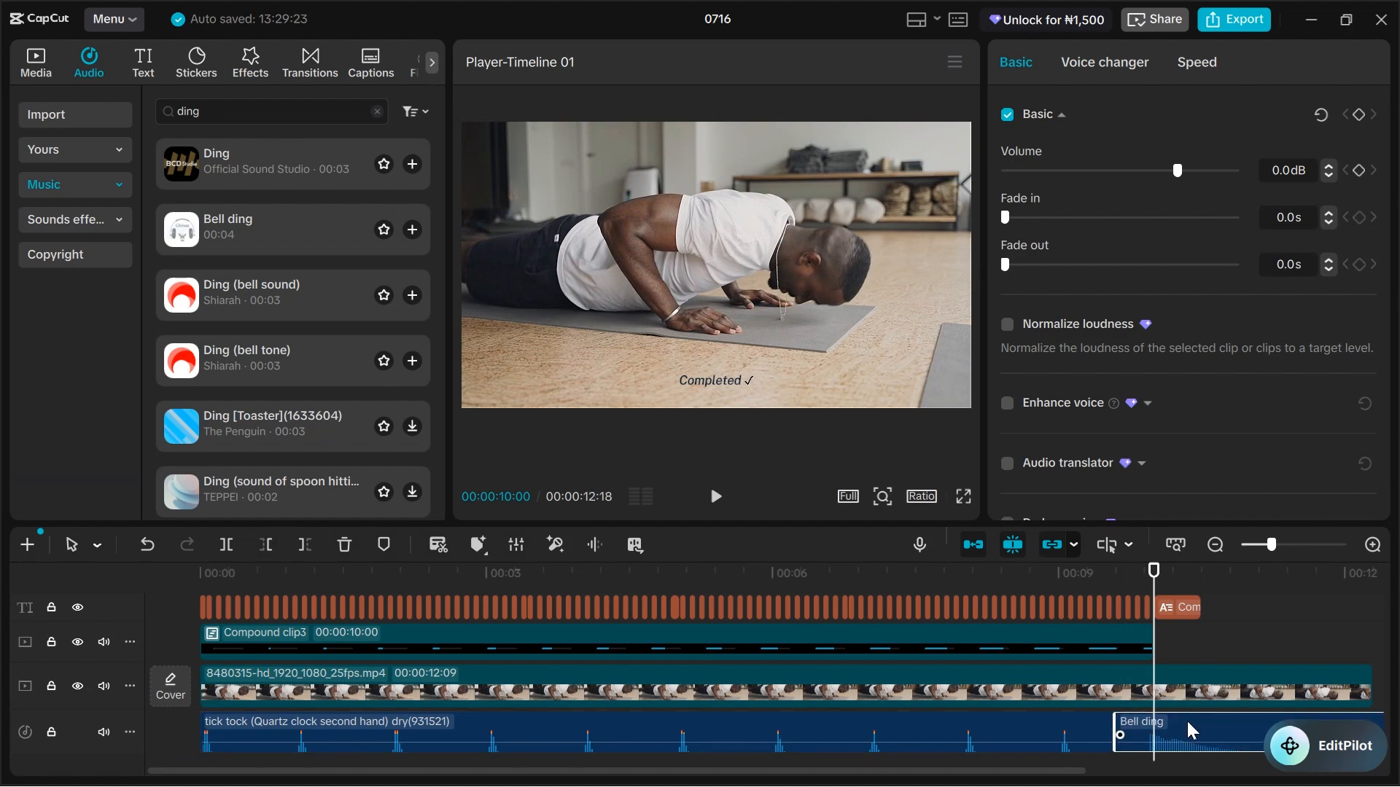
Step: Play the whole edit from the beginning in full screen to check the progress bar, captions and sounds
left_click(175, 628)
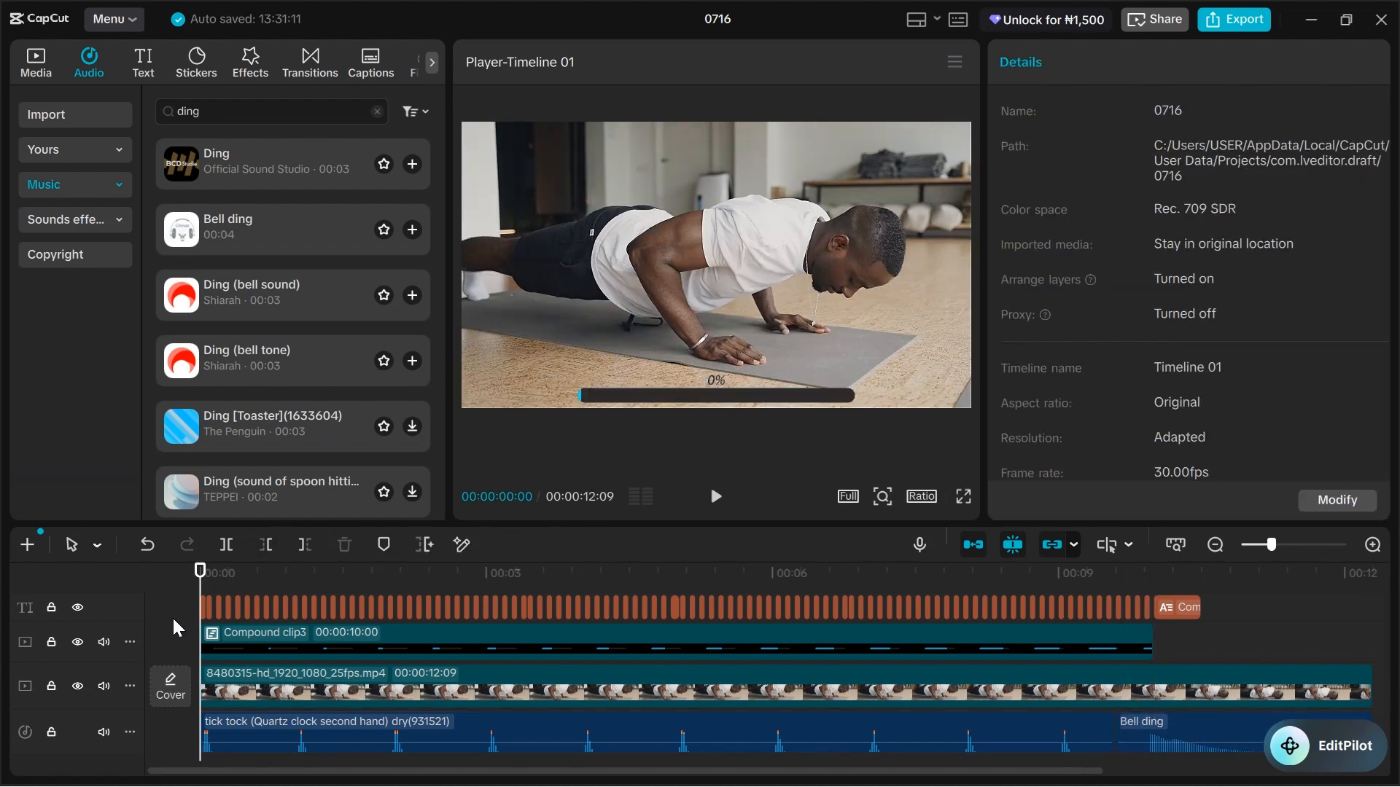
left_click(963, 497)
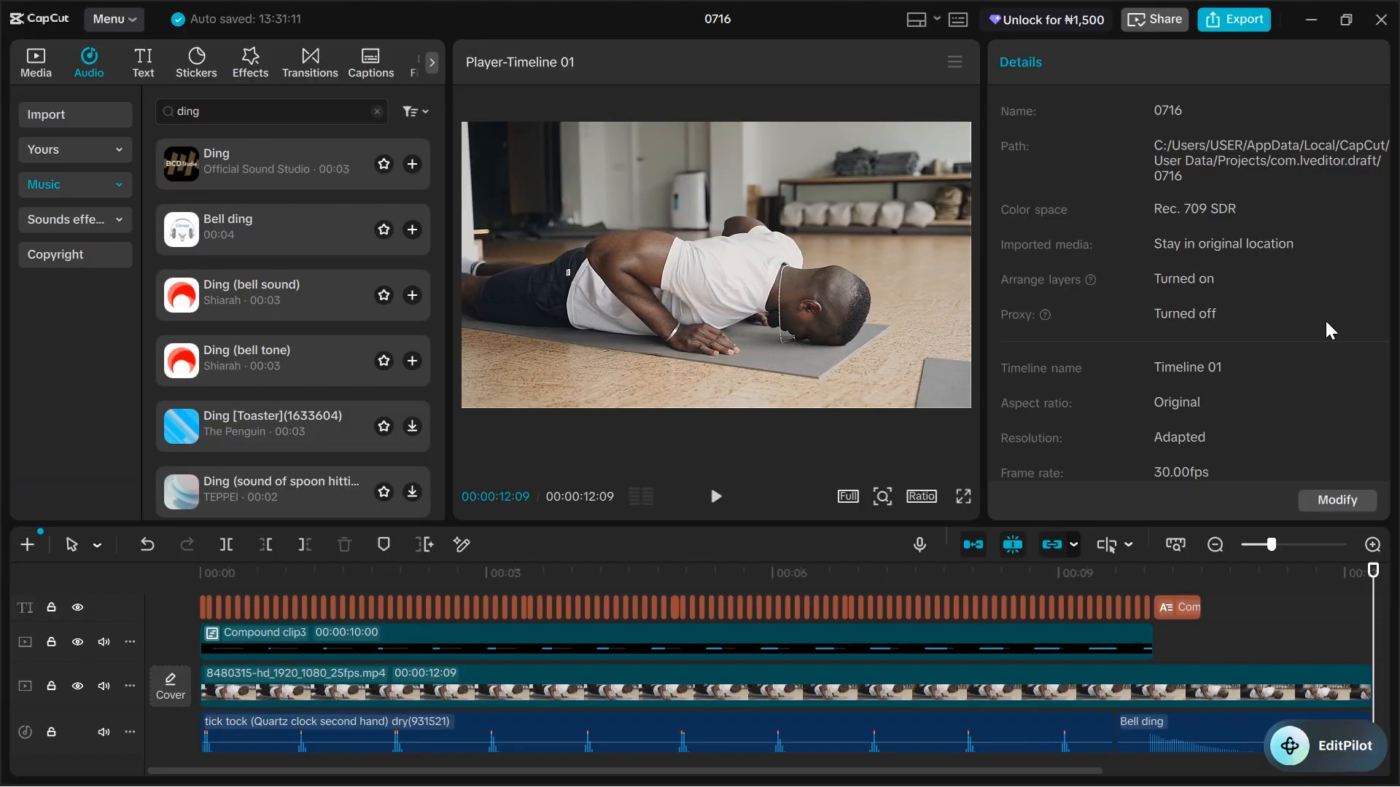
Step: Export the video under the name Progress Bar as a 1080P, H.264 mp4 at 30fps
left_click(1234, 32)
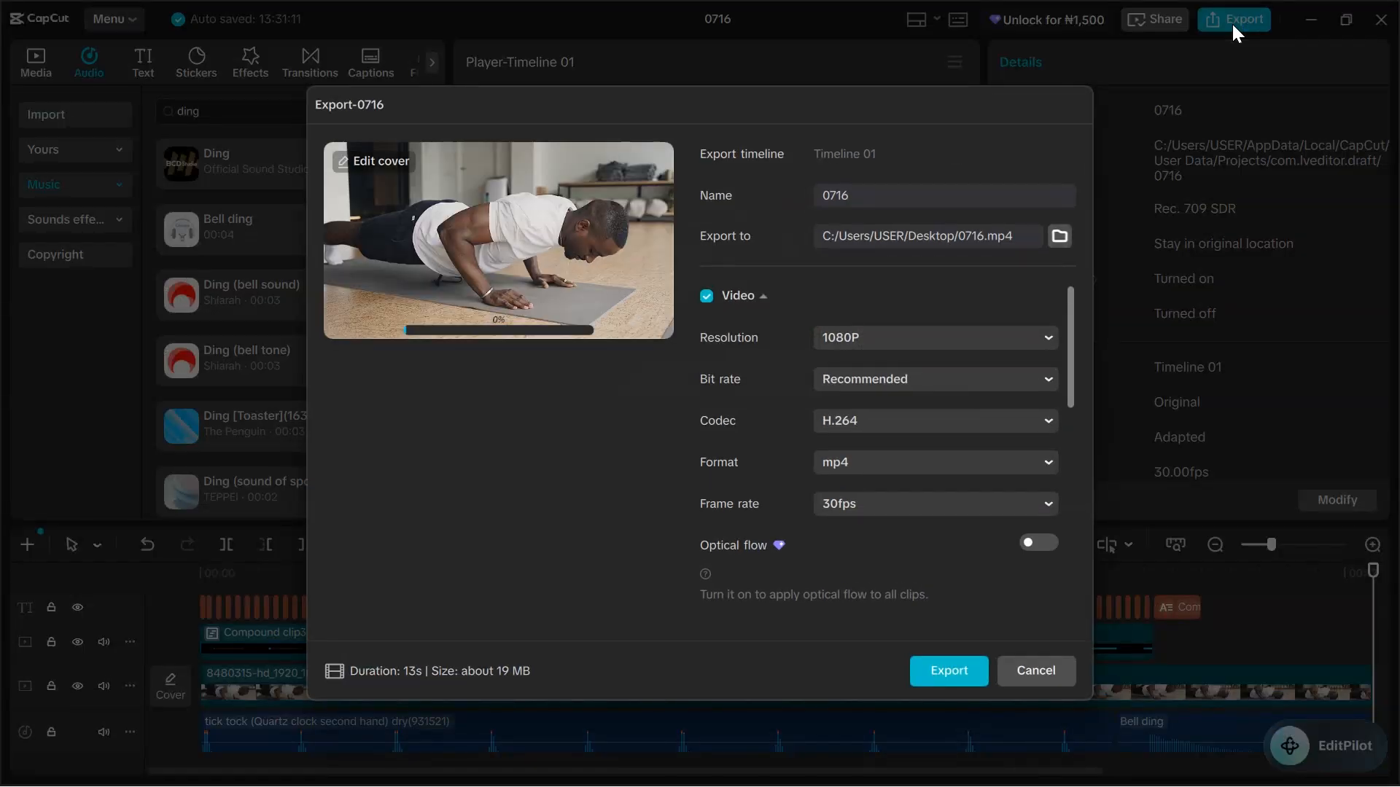
left_click(986, 194)
type("Progress Bar")
left_click(968, 678)
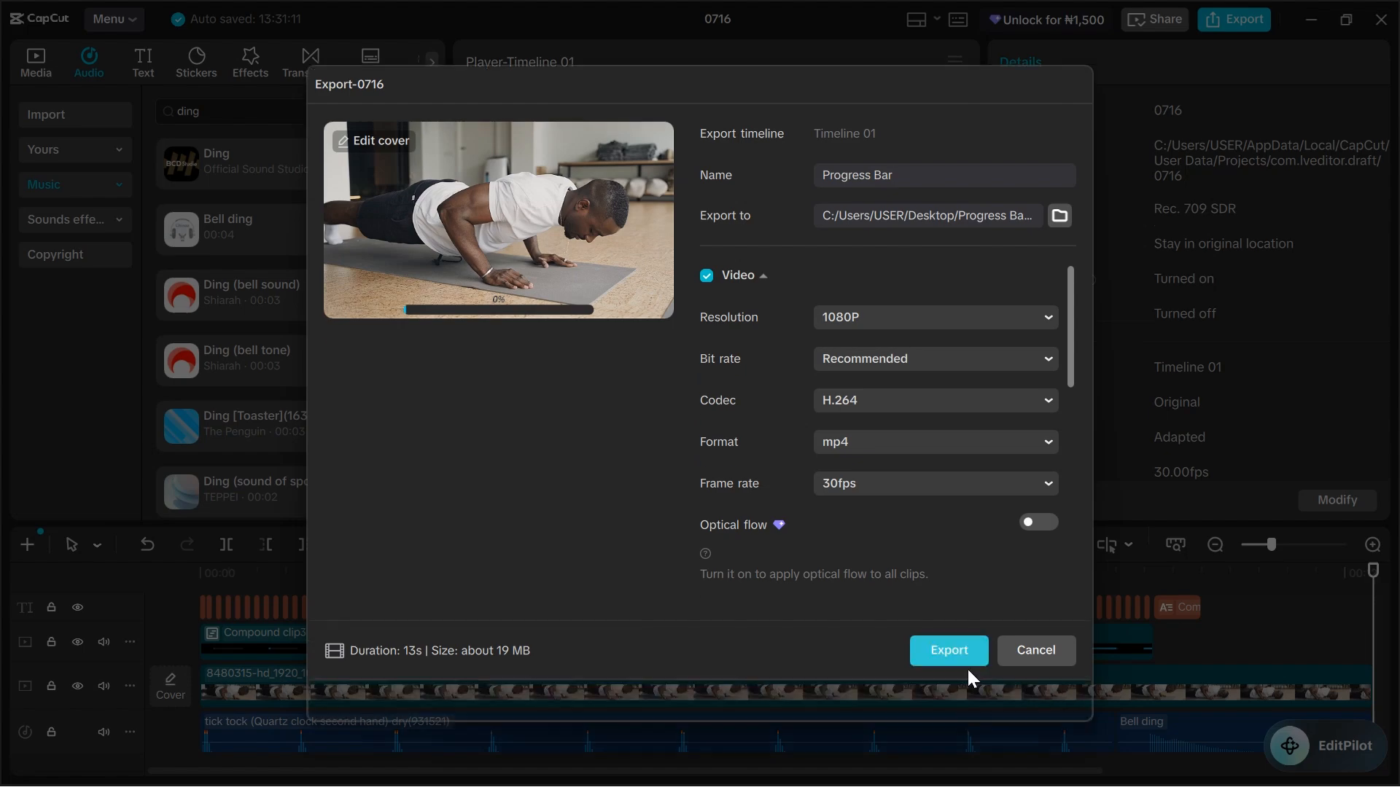